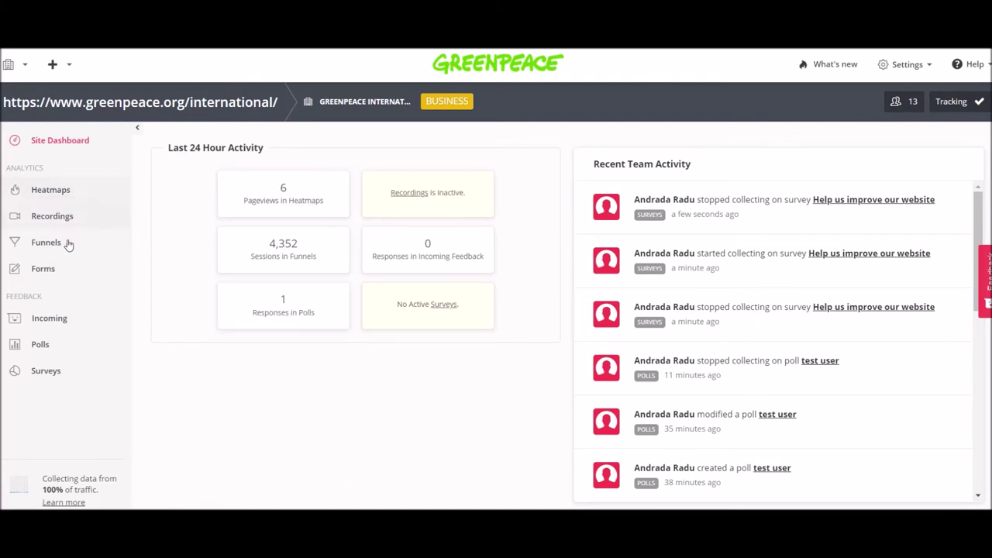
- Create a new survey for the Greenpeace site with English as the survey language
left_click(37, 378)
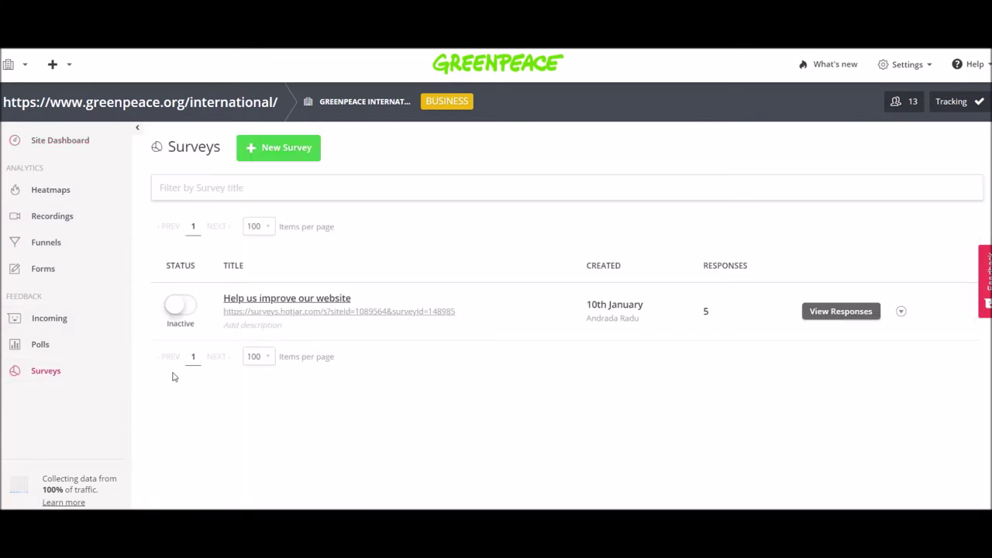
left_click(286, 149)
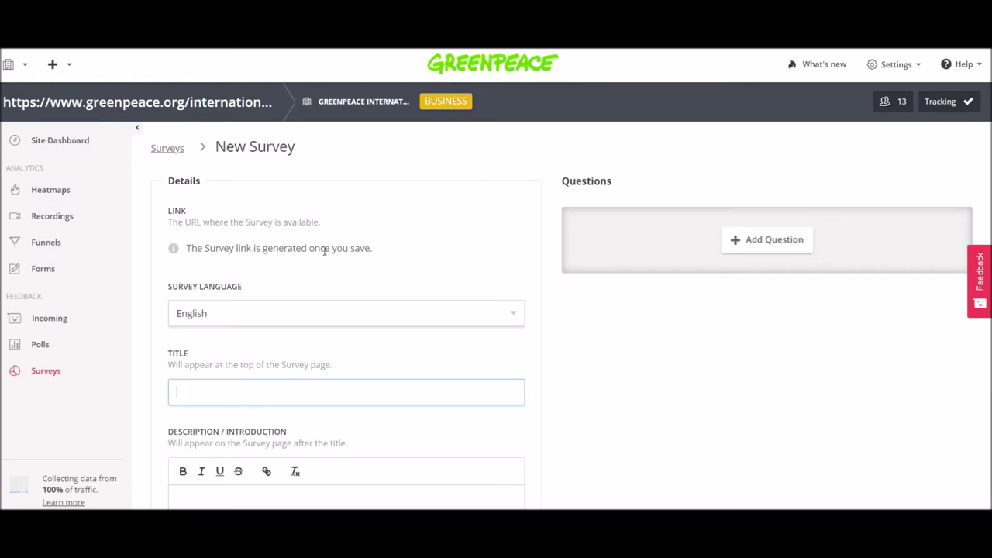
left_click(268, 314)
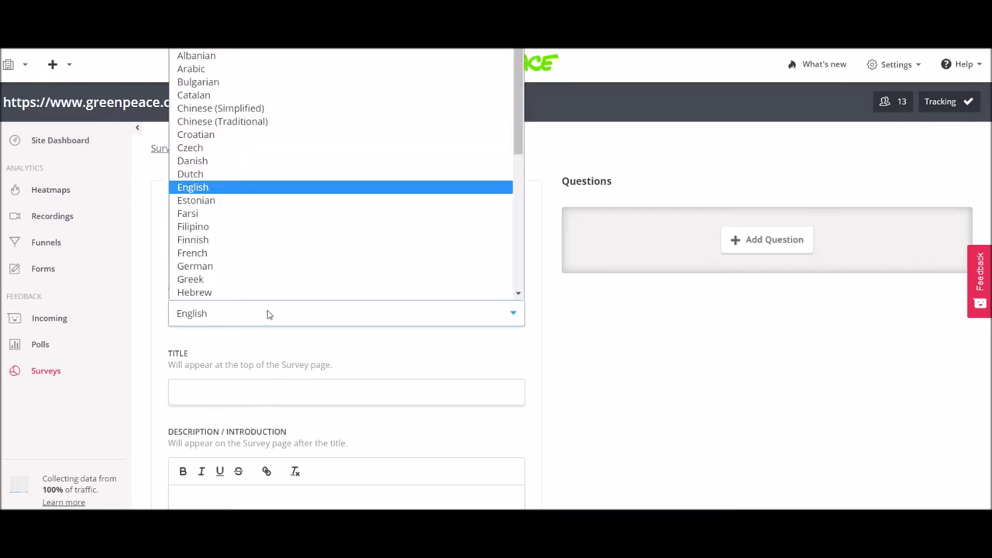
left_click(268, 313)
scroll(279, 213, "down", 1)
left_click(261, 248)
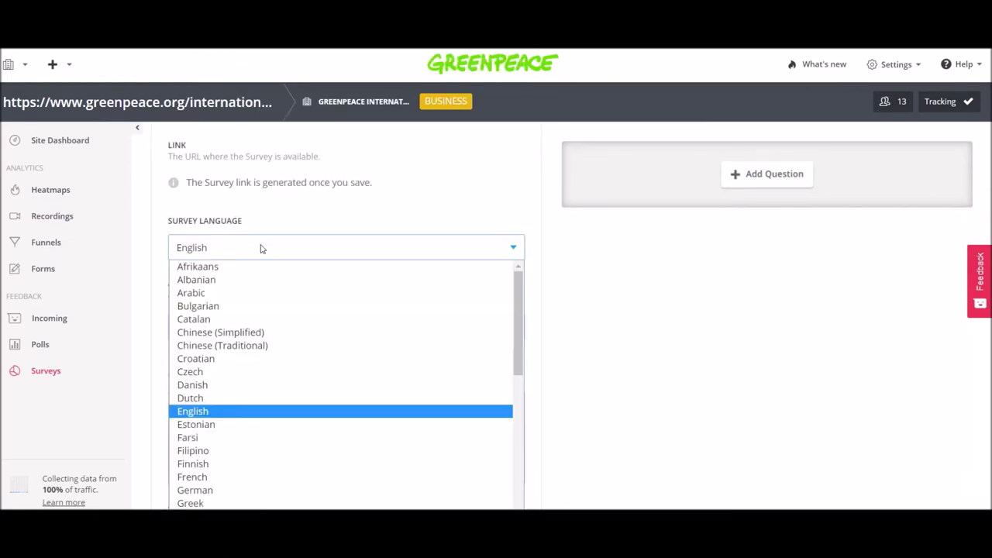
left_click(207, 411)
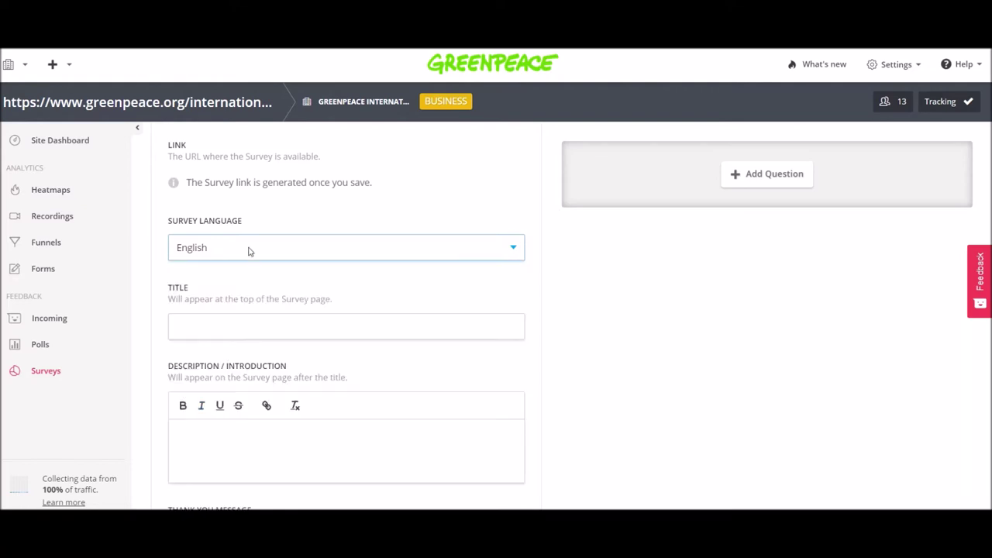
- Set the survey title to "Test - Help up improve our website"
scroll(249, 251, "down", 2)
left_click(251, 194)
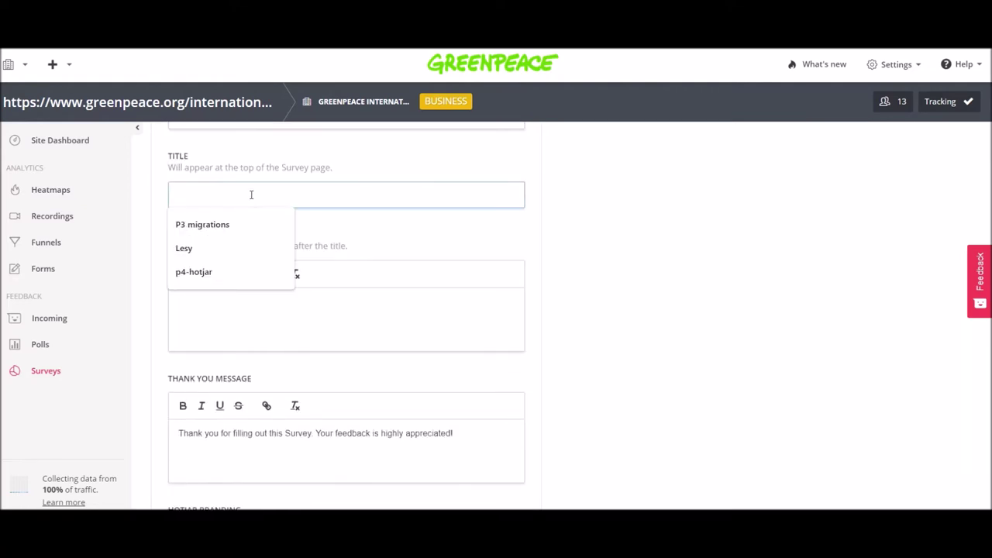
type("Test - Help")
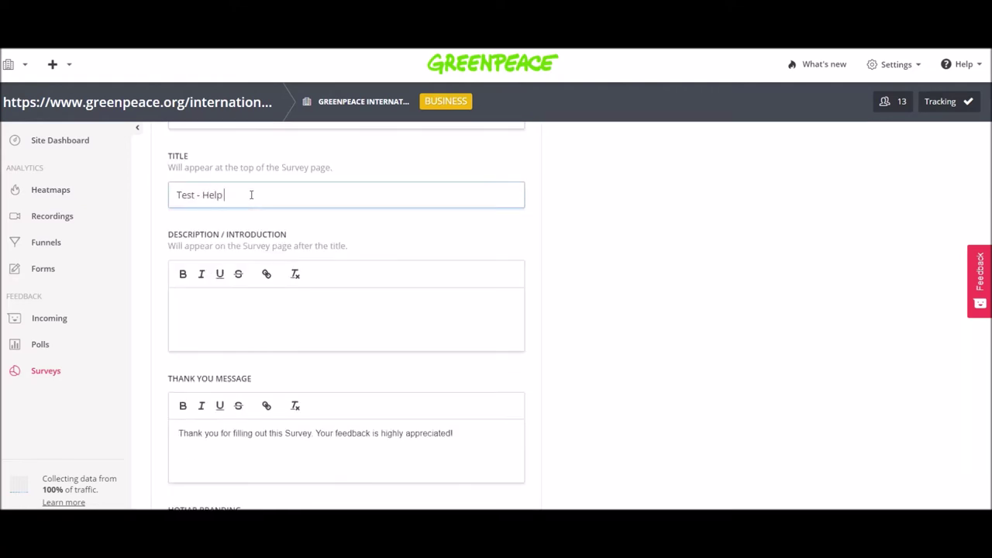
type(" up improve our website")
- Leave the description and thank you message at their defaults and hide the Hotjar branding on the survey
left_click(281, 309)
scroll(250, 240, "down", 1)
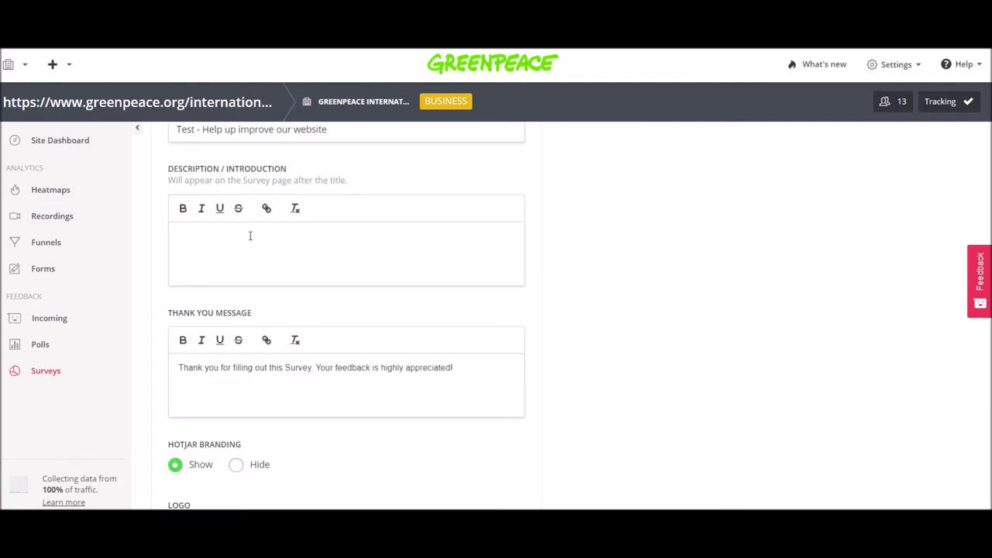
scroll(334, 255, "down", 2)
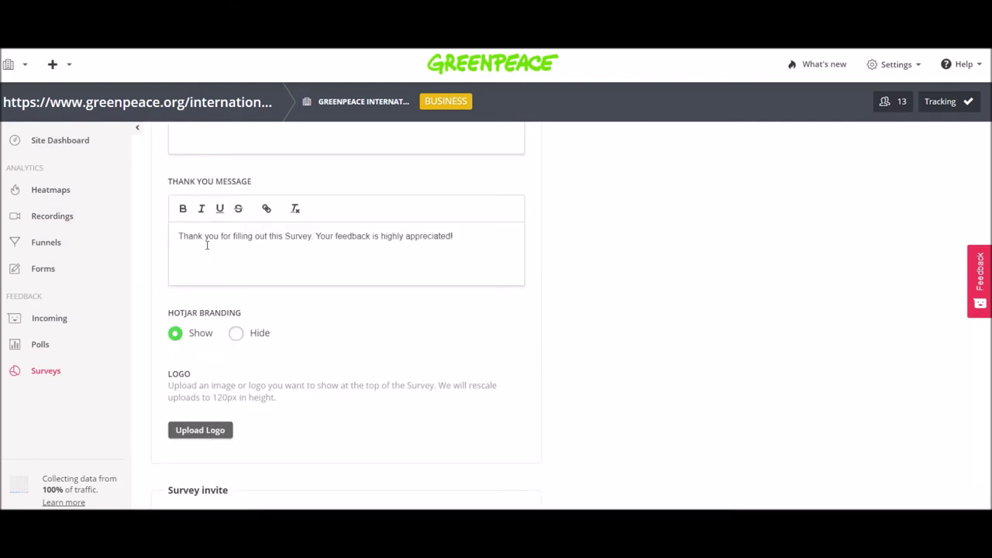
left_click(227, 256)
scroll(201, 271, "down", 2)
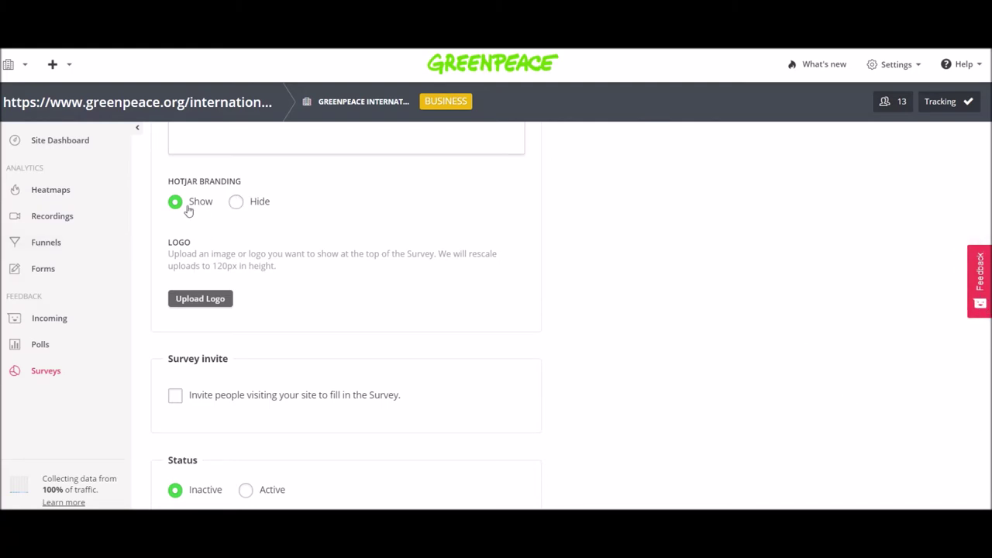
left_click(237, 203)
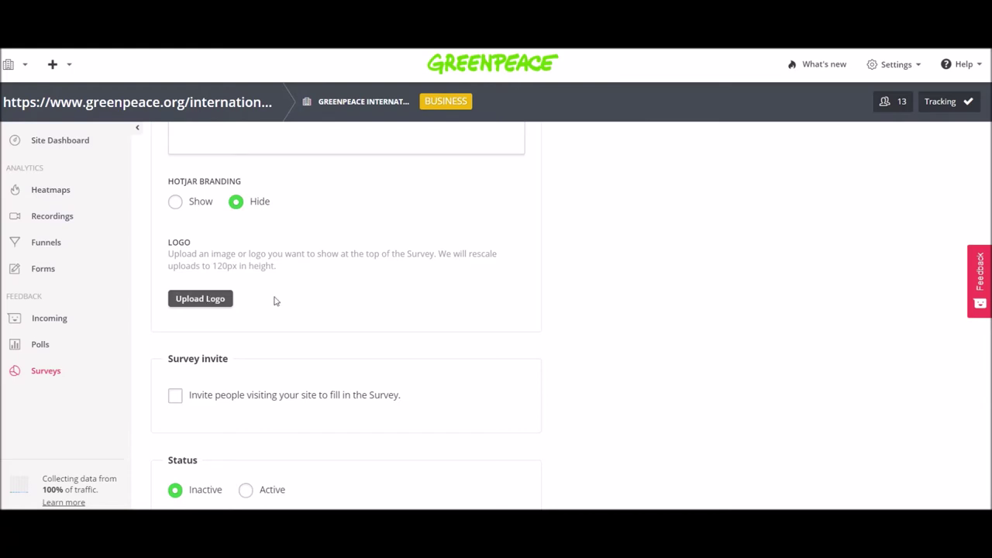
- Enable inviting site visitors to fill in the survey and check the invitation popup texts
scroll(276, 301, "down", 1)
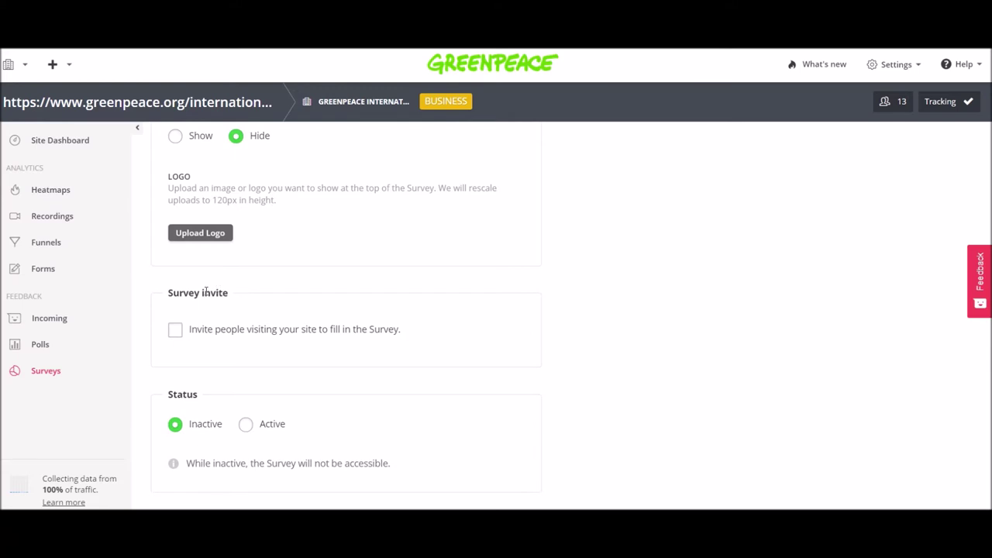
left_click(176, 331)
scroll(296, 281, "down", 2)
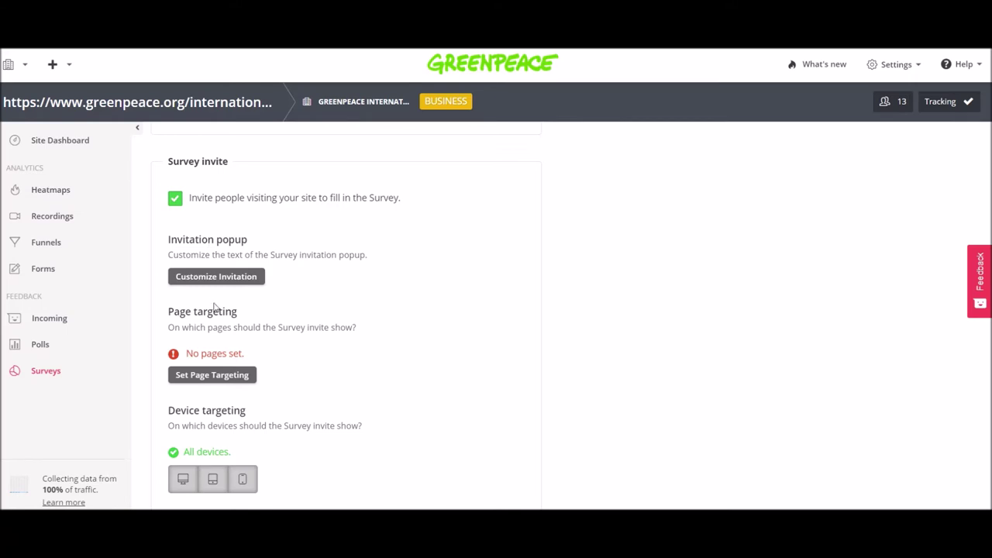
left_click(216, 277)
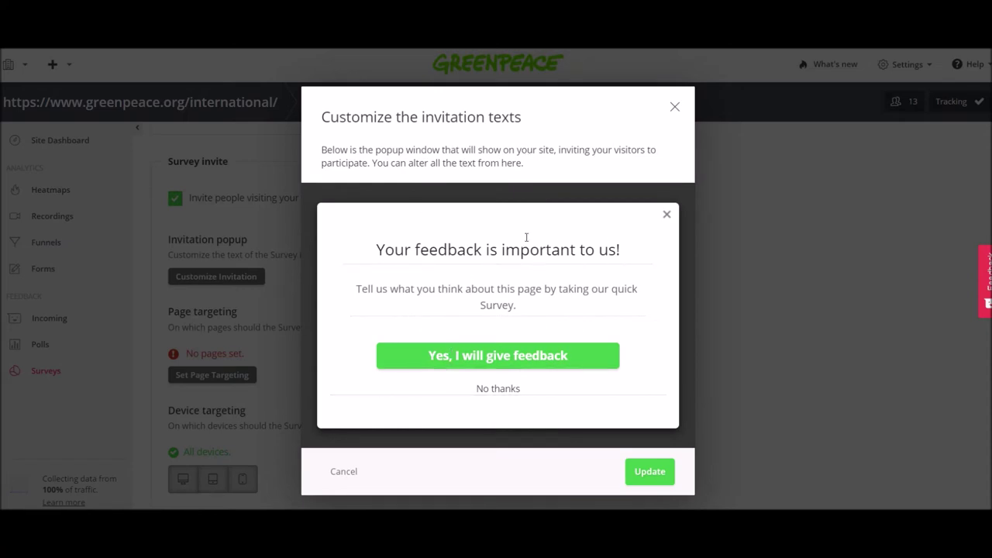
left_click(675, 107)
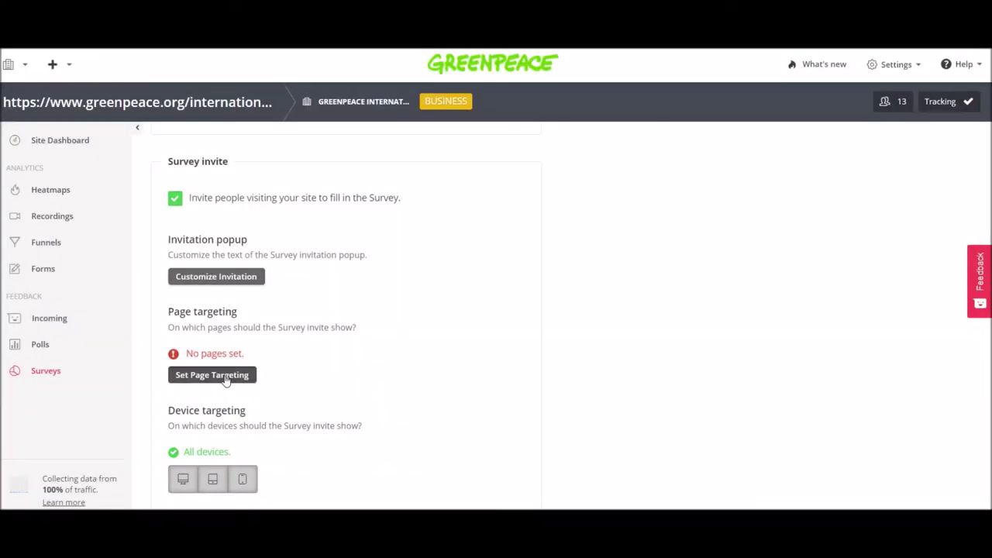
- Add a "URL starts with" page targeting rule using the Explore page address from the GPI test site
left_click(224, 380)
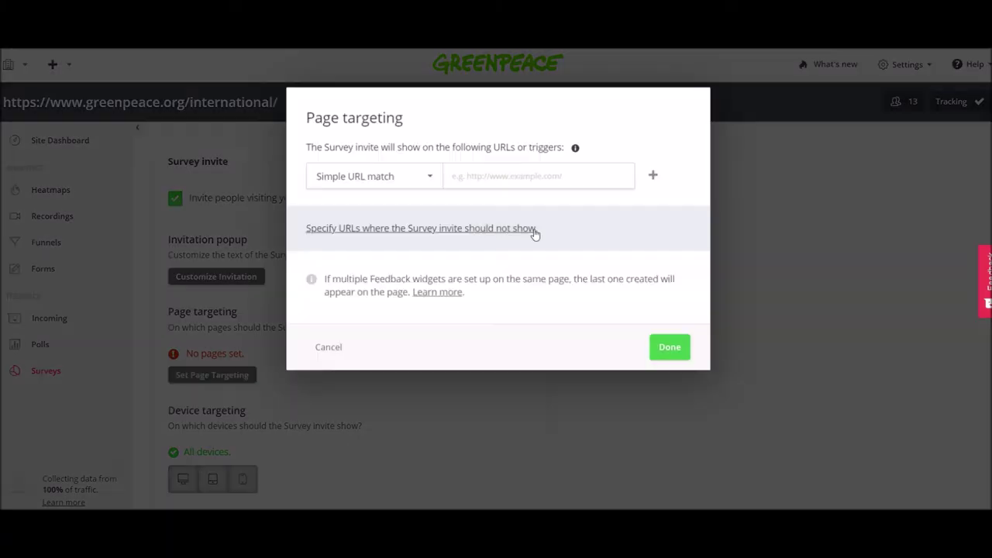
left_click(409, 181)
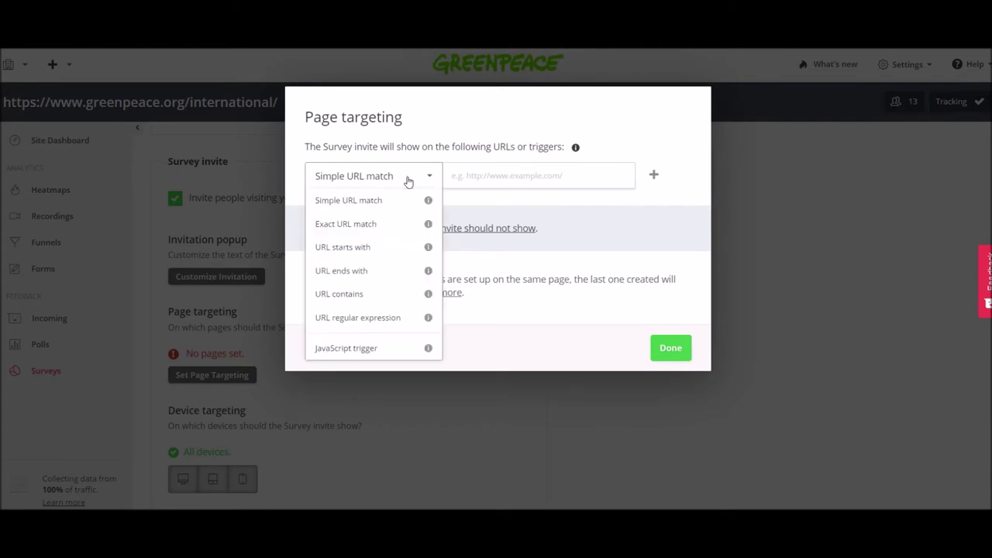
left_click(357, 248)
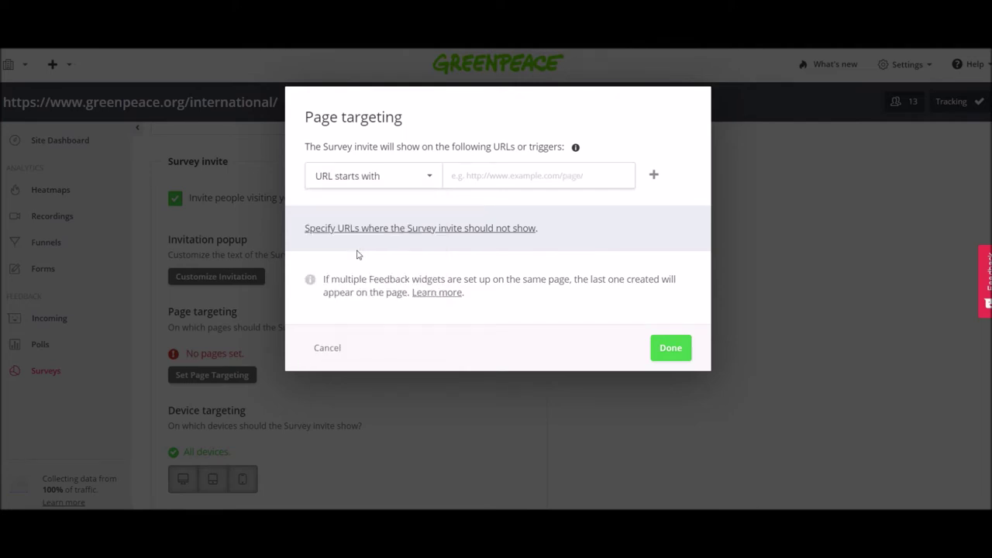
key("alt+Tab")
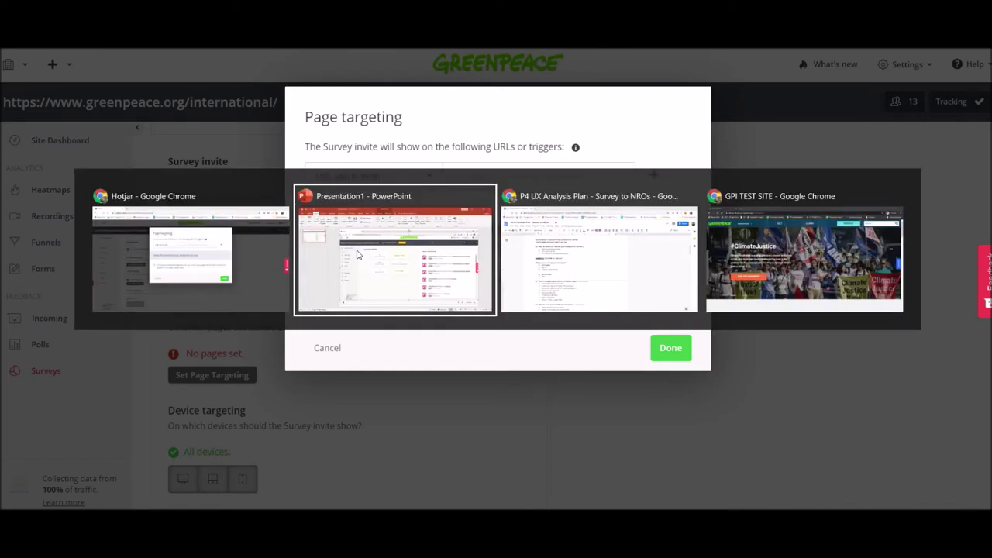
key("alt+Tab")
key("alt+Tab")
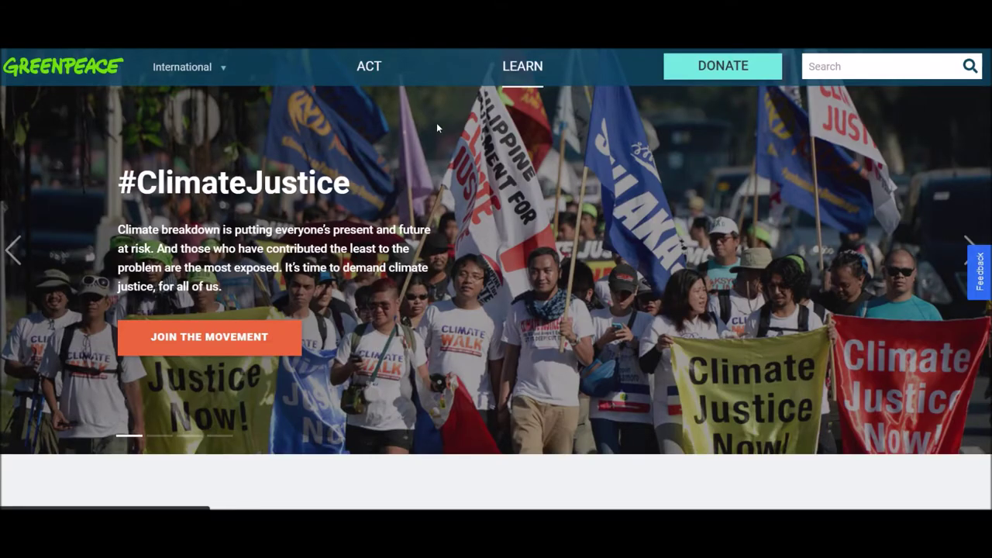
key("alt+Tab")
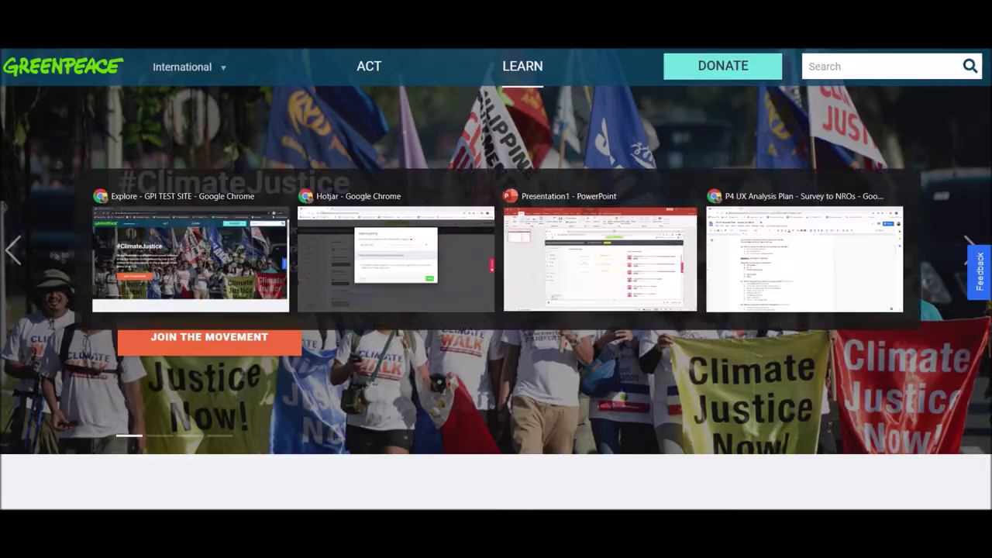
key("ctrl+v")
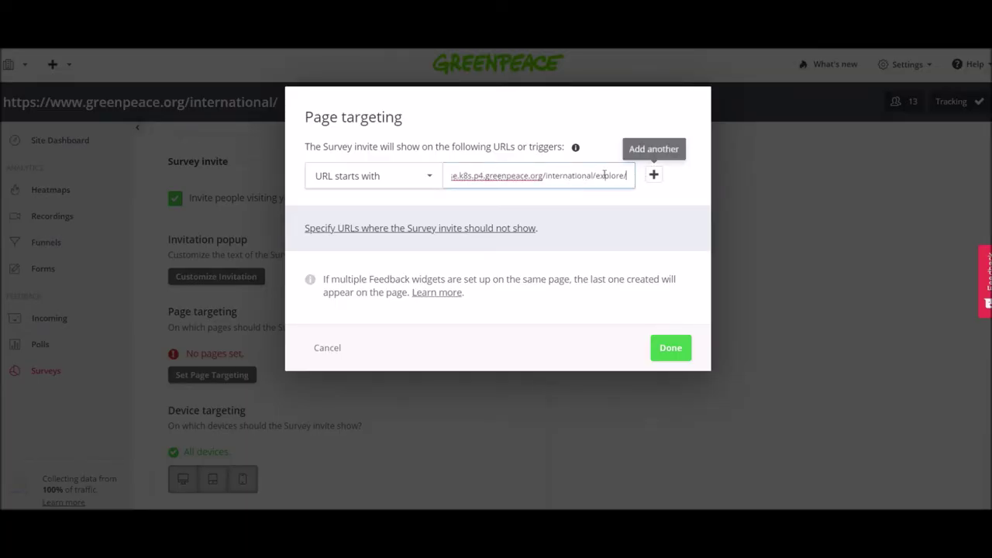
left_click(671, 348)
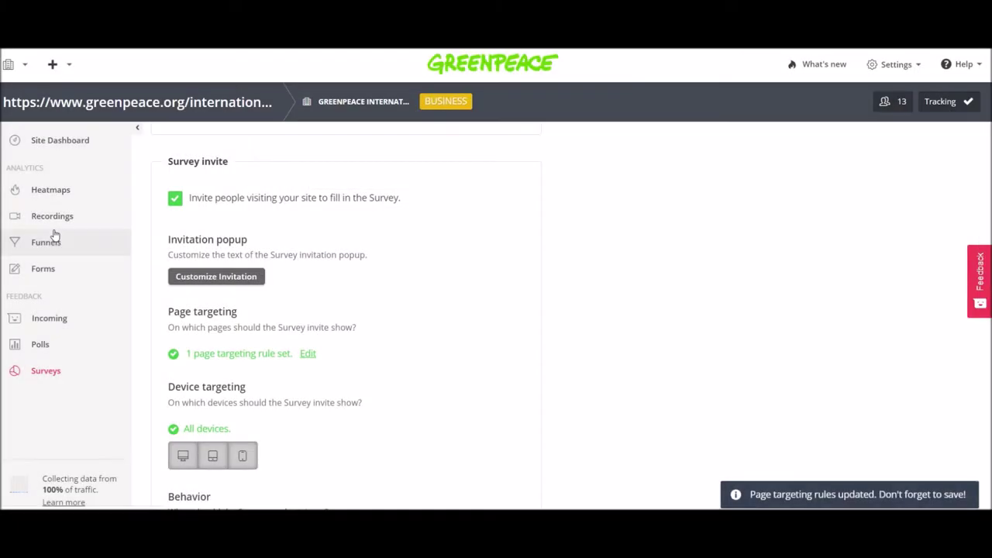
- Try excluding tablets from the survey invite's device targeting
scroll(260, 233, "down", 2)
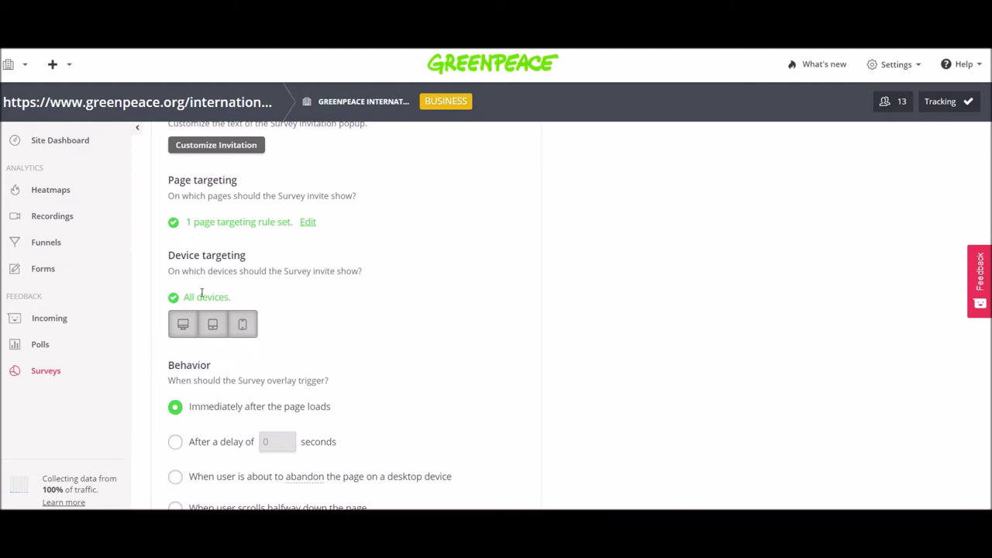
left_click(212, 324)
left_click(217, 331)
scroll(232, 283, "down", 1)
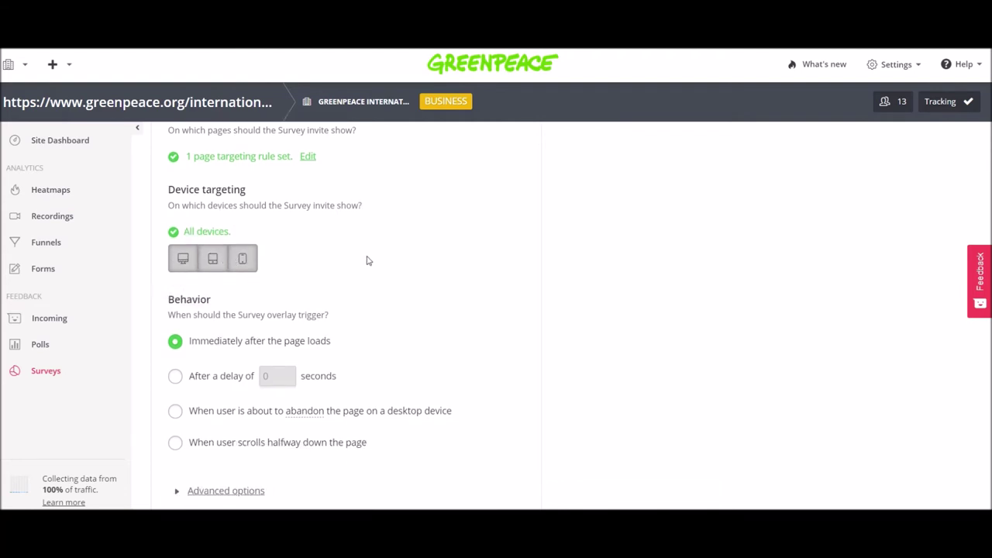
- Set the survey invite to trigger after a delay of 5 seconds
scroll(368, 259, "down", 1)
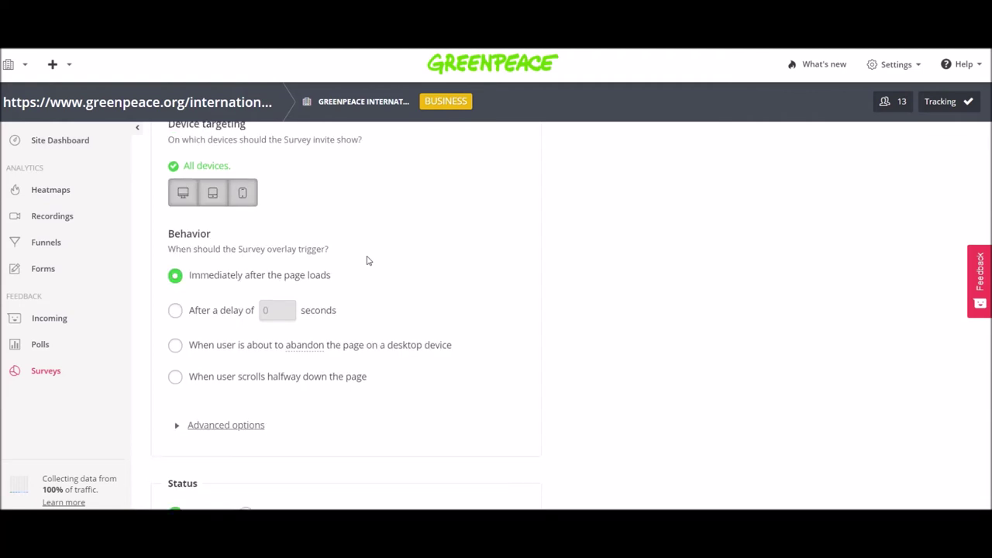
left_click(178, 312)
left_click(275, 311)
key("BackSpace")
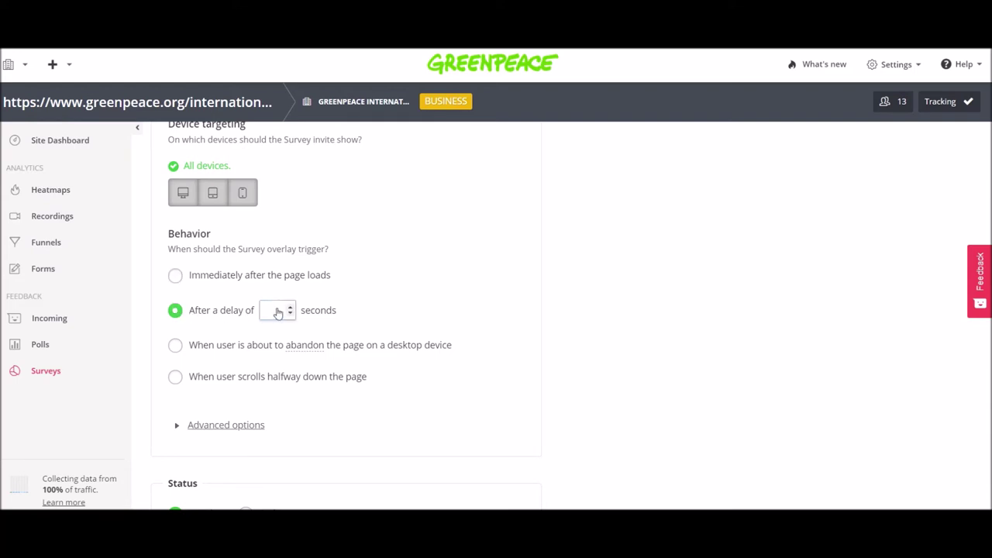
type("5")
left_click(347, 295)
- Expand the invite's advanced options and create the survey with its status set to Active
scroll(310, 306, "down", 2)
left_click(232, 298)
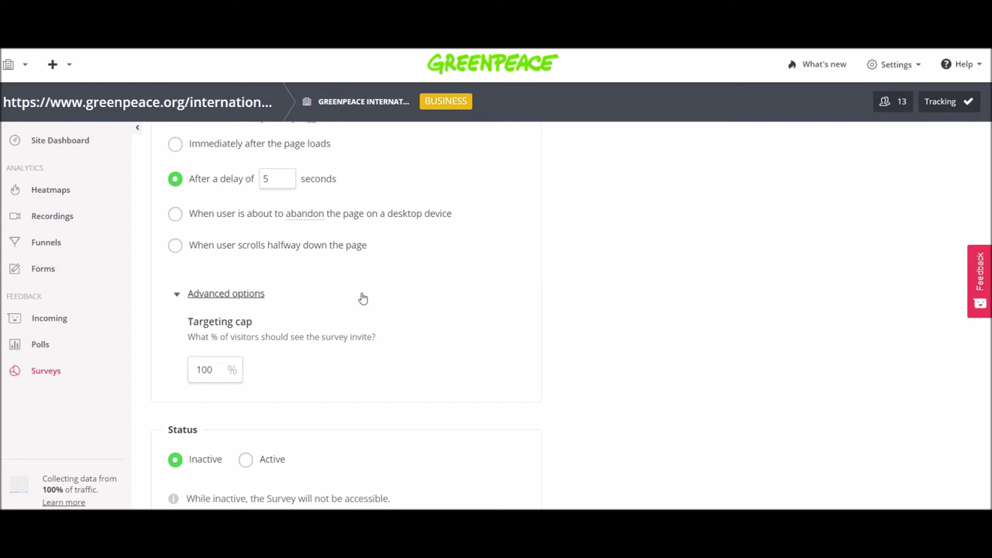
scroll(361, 296, "down", 2)
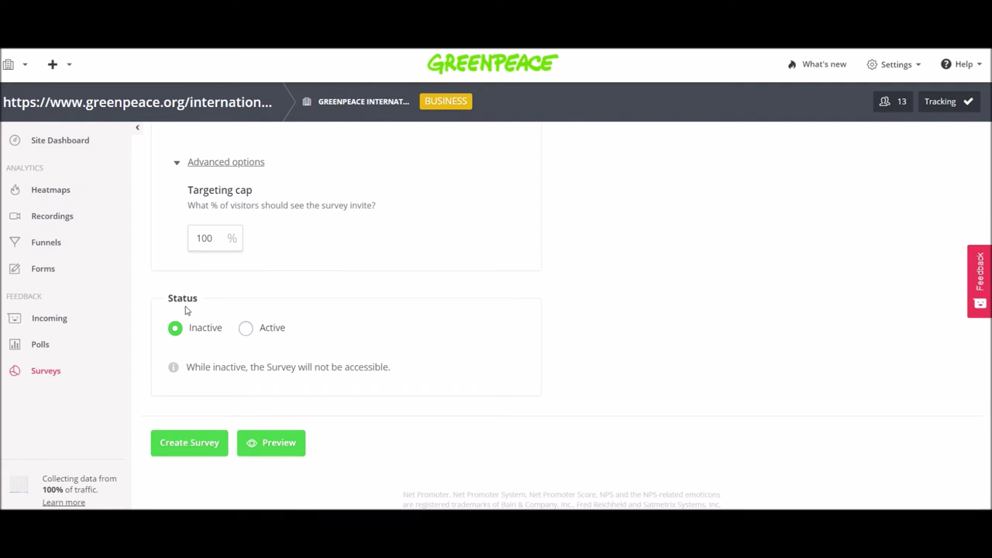
left_click(246, 329)
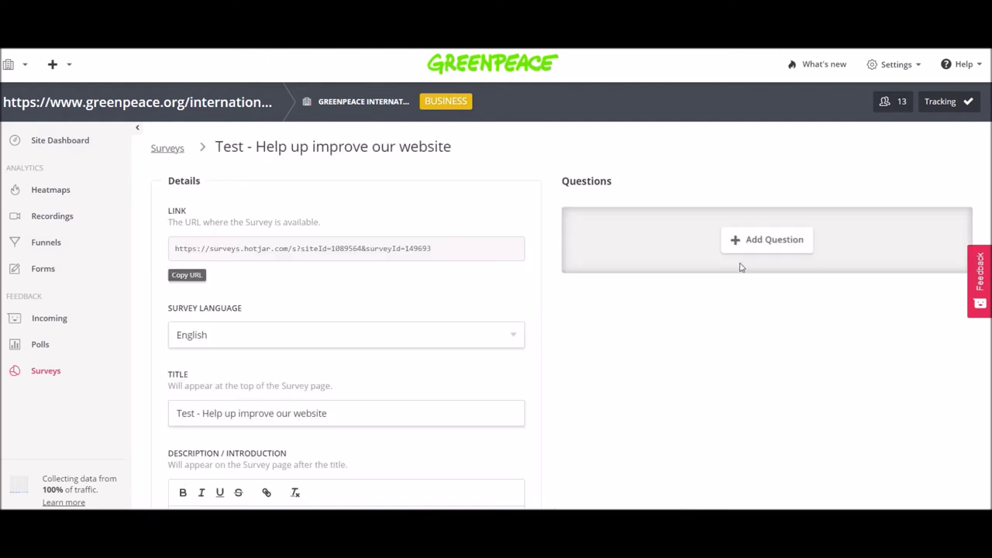
- Add a radio buttons question reading "Where did you hear about Greenpeace?", copied from the survey plan document
left_click(797, 241)
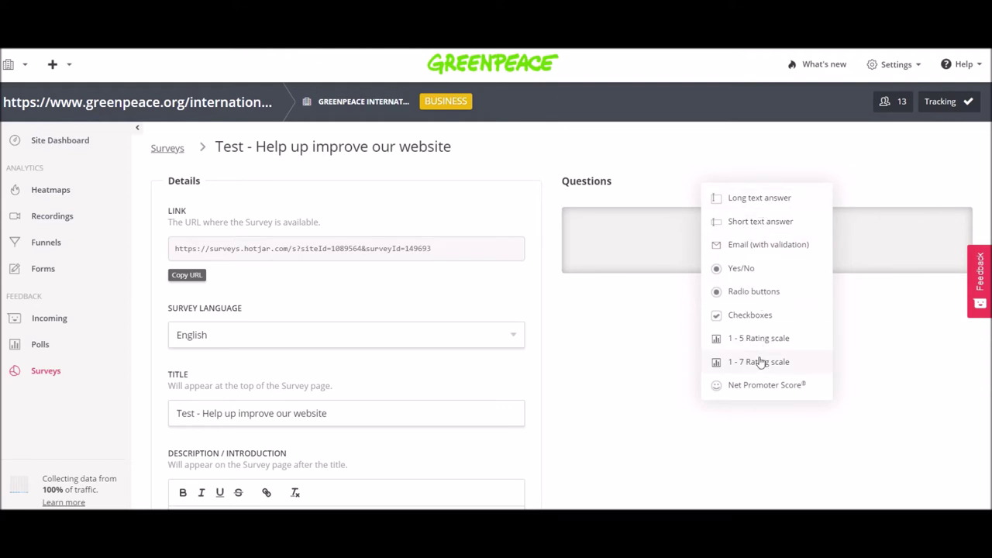
left_click(598, 221)
key("alt+Tab")
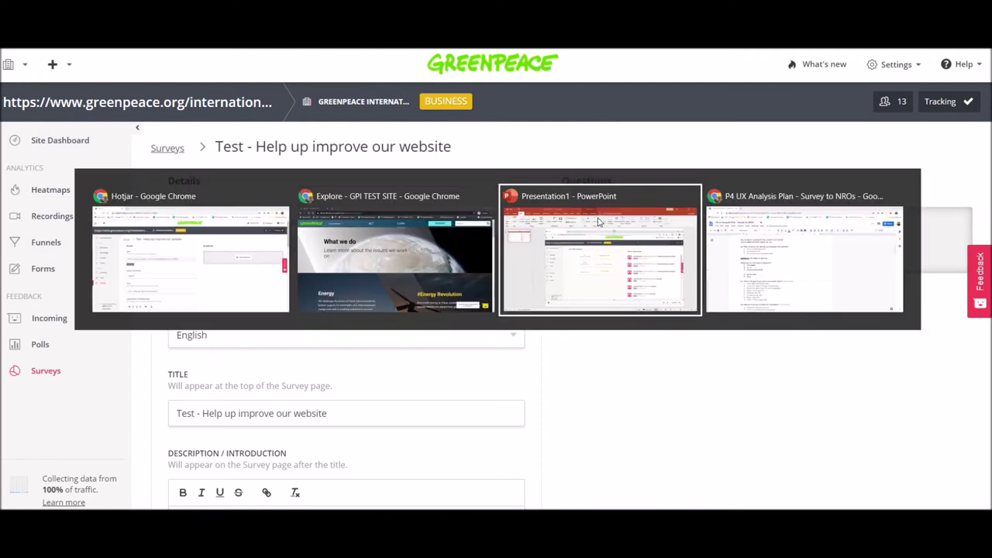
key("alt+Tab")
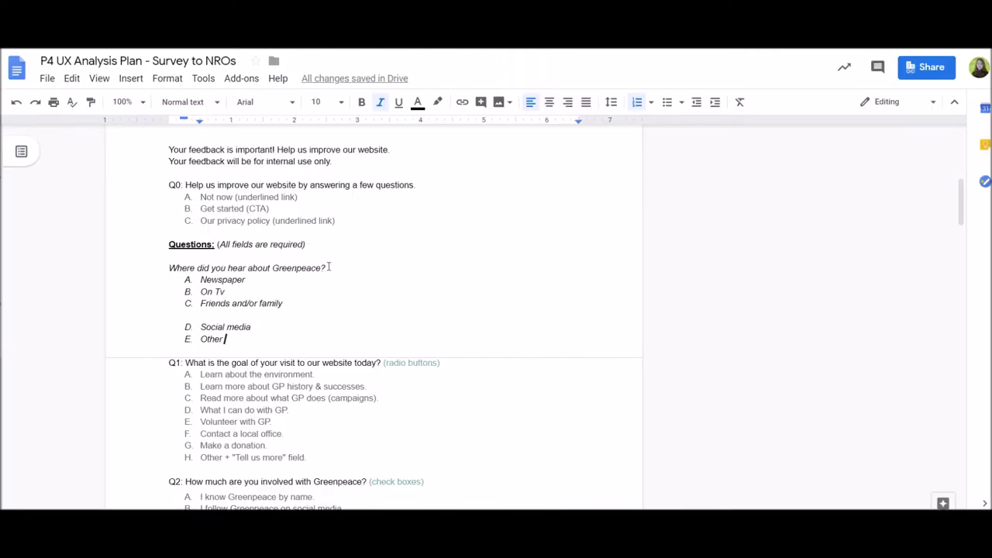
left_click_drag(329, 266, 169, 268)
key("ctrl+c")
key("alt+Tab")
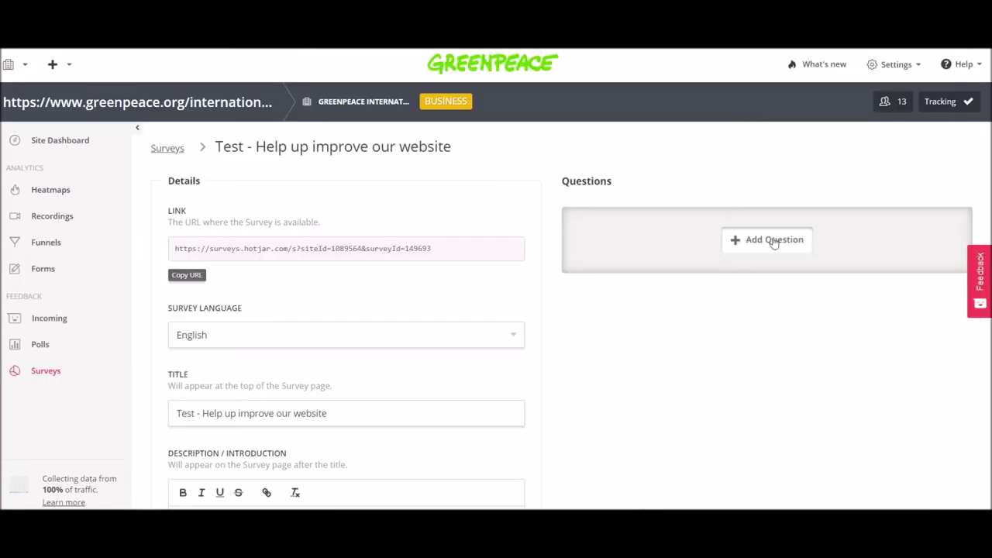
left_click(774, 241)
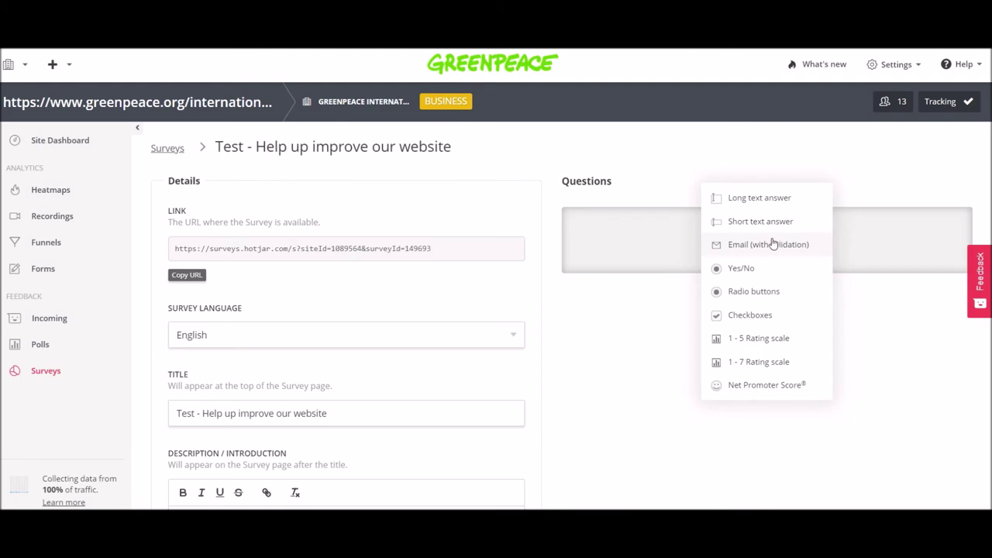
left_click(774, 295)
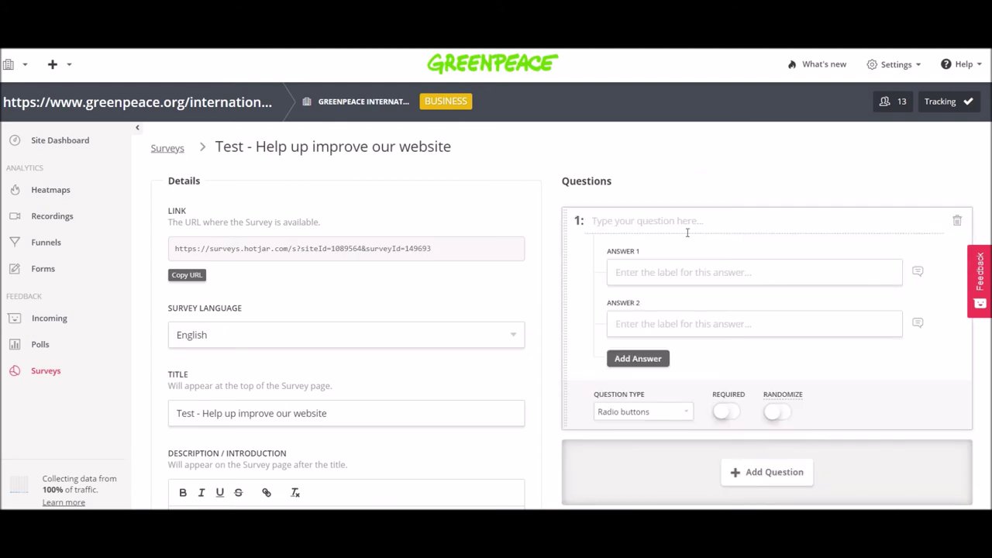
key("ctrl+v")
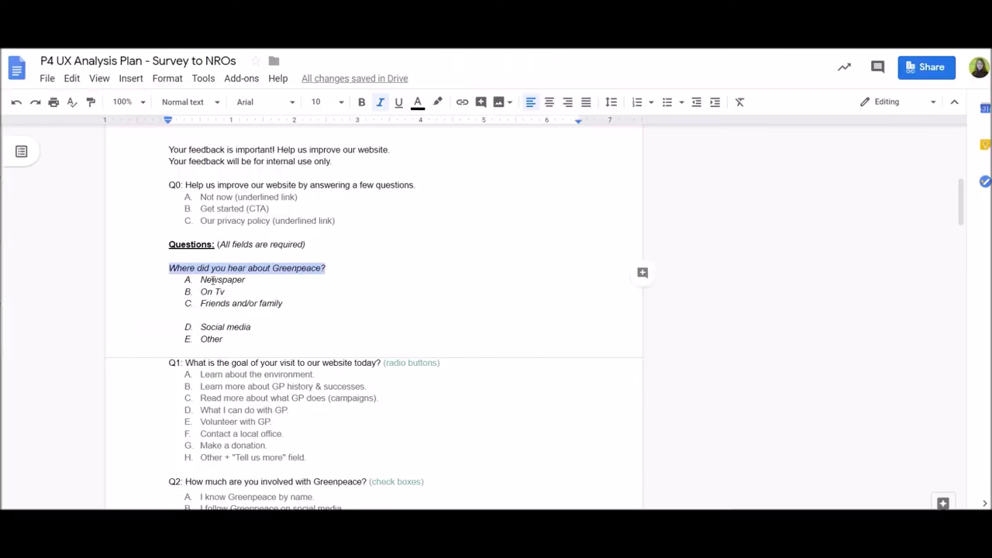
- Fill in the first question's first two answers from the plan: "Newspaper" and "On Tv"
double_click(213, 281)
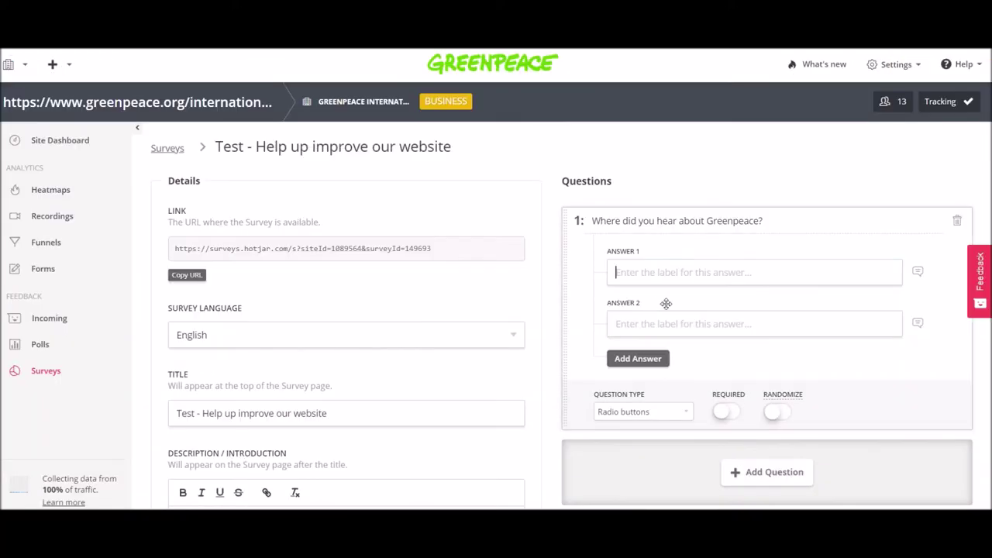
type("Newspaper")
left_click(656, 317)
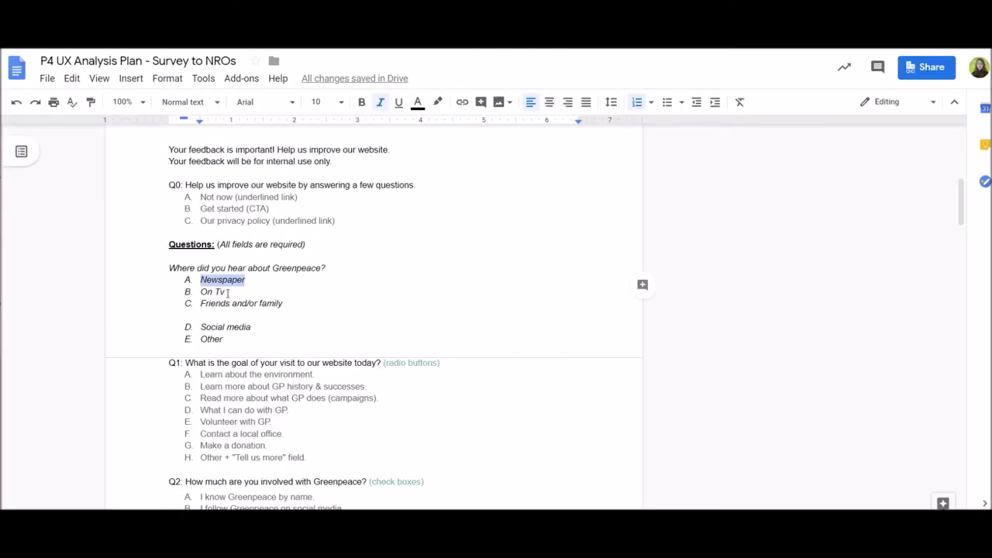
left_click_drag(228, 293, 198, 292)
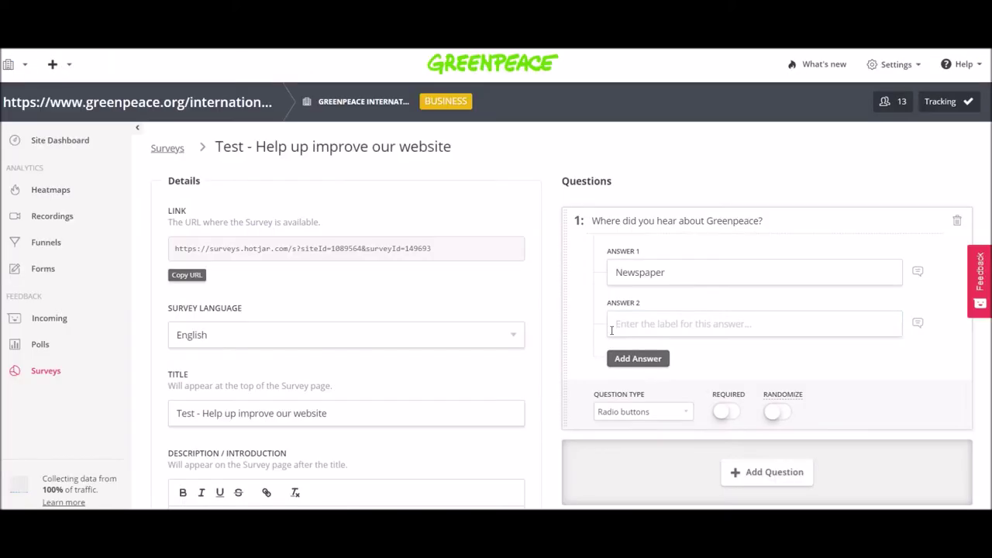
type("On Tv")
- Add "Social media" and "Friends and/or family" from the plan as the first question's third and fourth answers
left_click(634, 353)
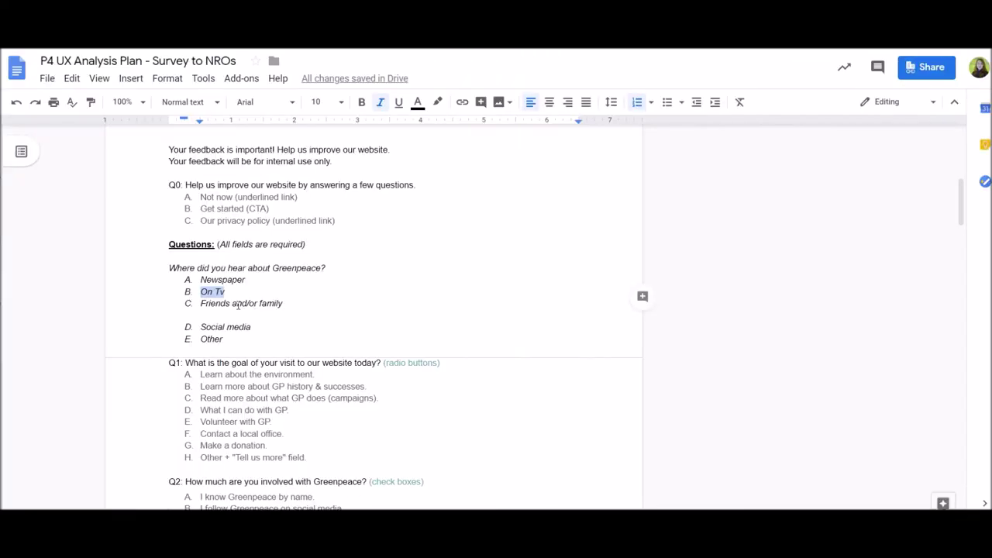
left_click_drag(251, 327, 186, 329)
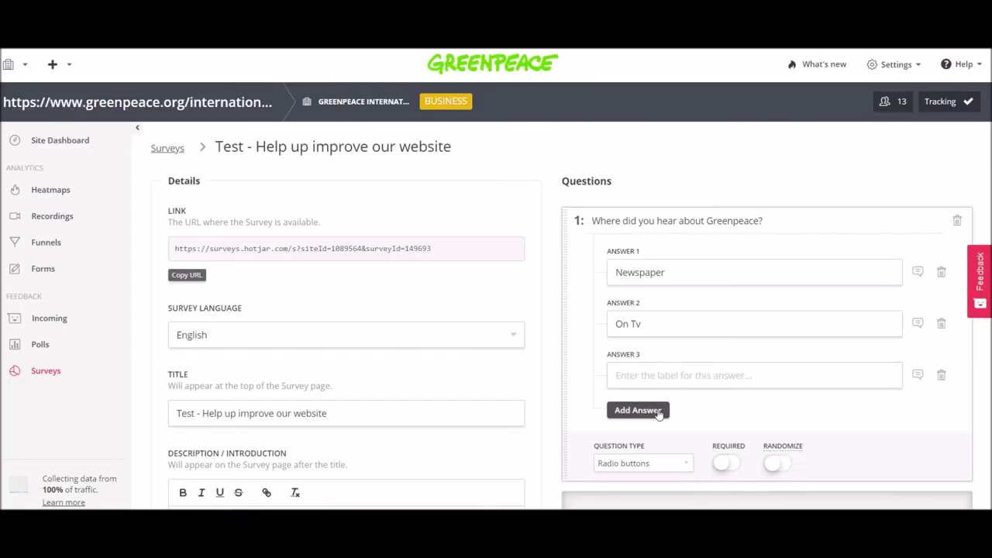
type("Social media")
left_click(638, 410)
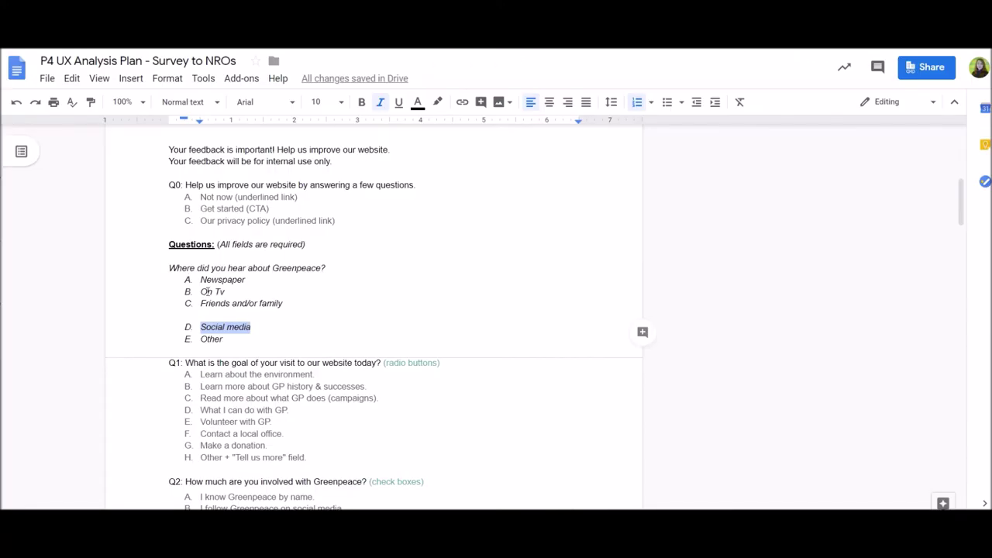
left_click_drag(284, 303, 197, 302)
key("ctrl+c")
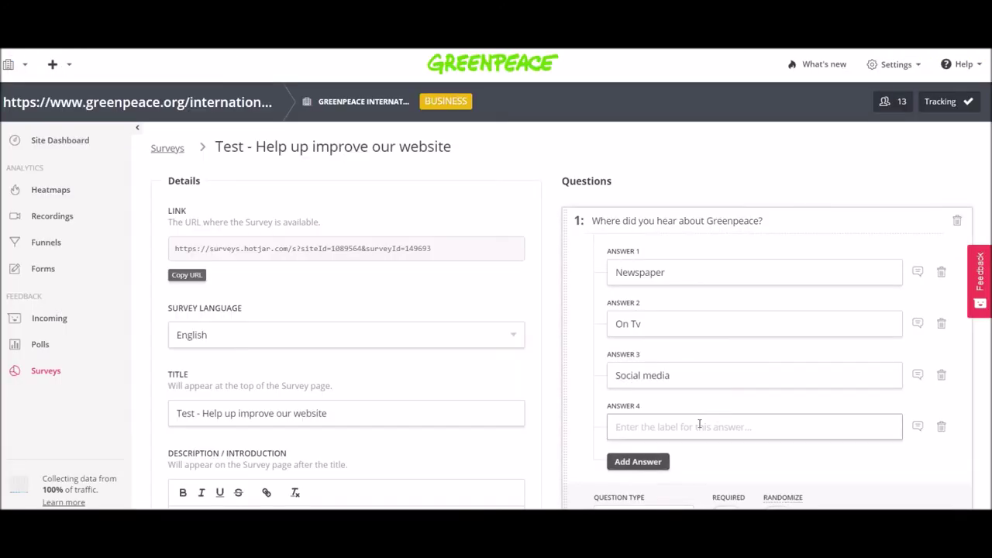
key("ctrl+v")
scroll(713, 329, "down", 3)
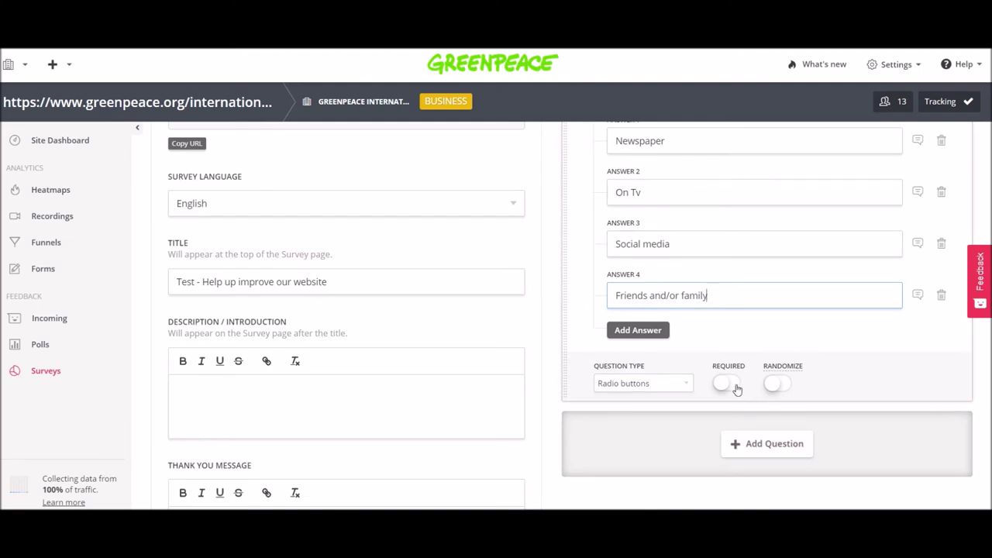
- Try the Required and Randomize options on the first question
scroll(737, 345, "up", 3)
scroll(813, 286, "down", 3)
left_click(729, 384)
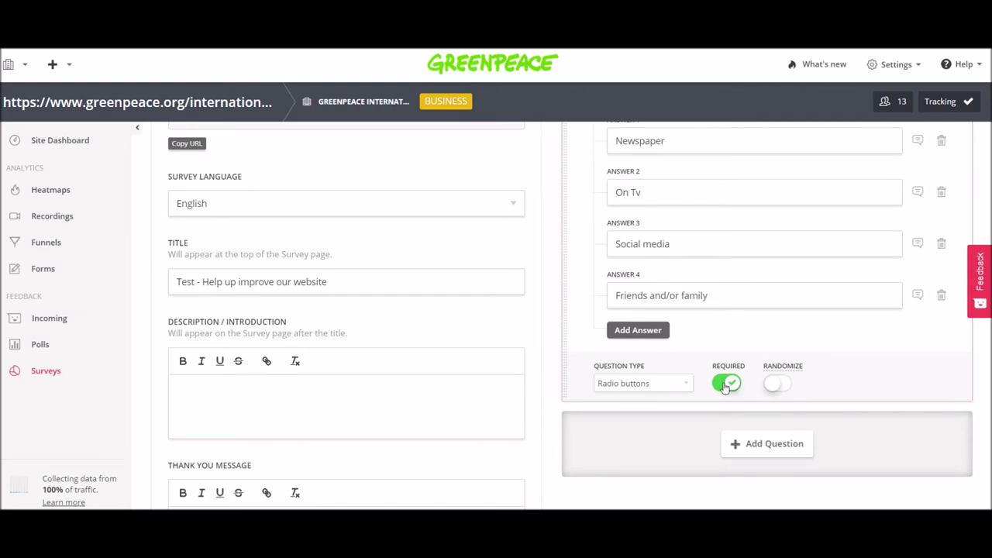
left_click(724, 385)
left_click(786, 385)
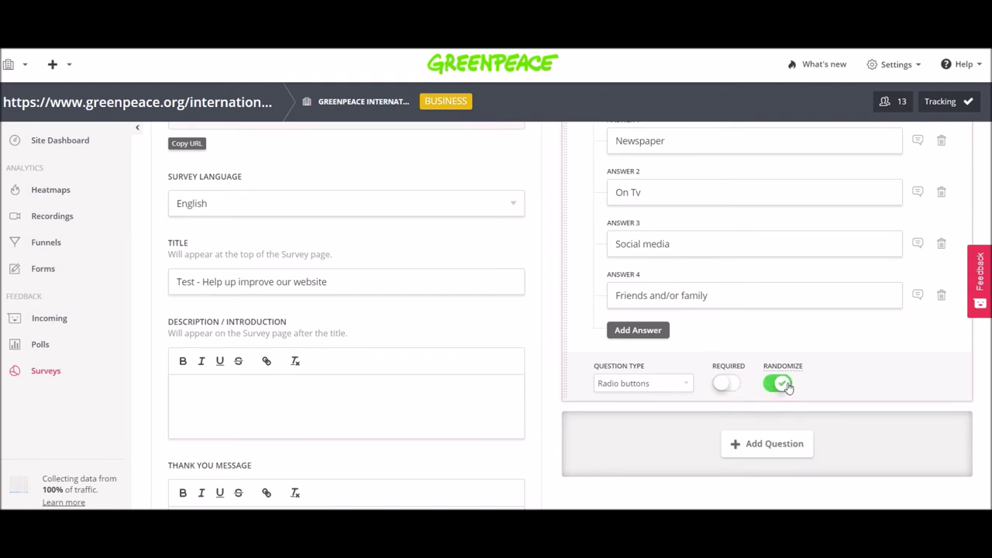
left_click(777, 384)
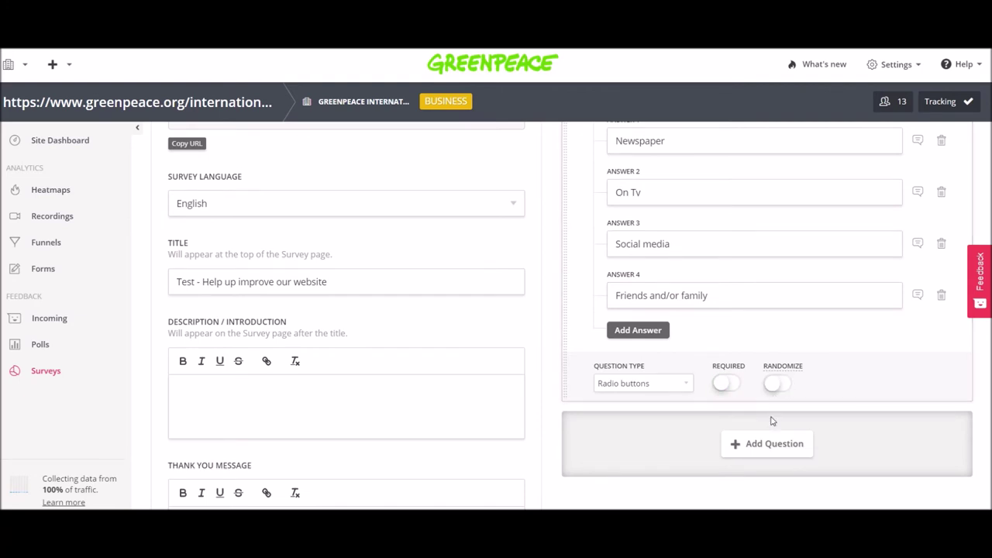
- Add a checkboxes question reading "What is the goal of your visit to our website today?", copied from the plan document
left_click(773, 445)
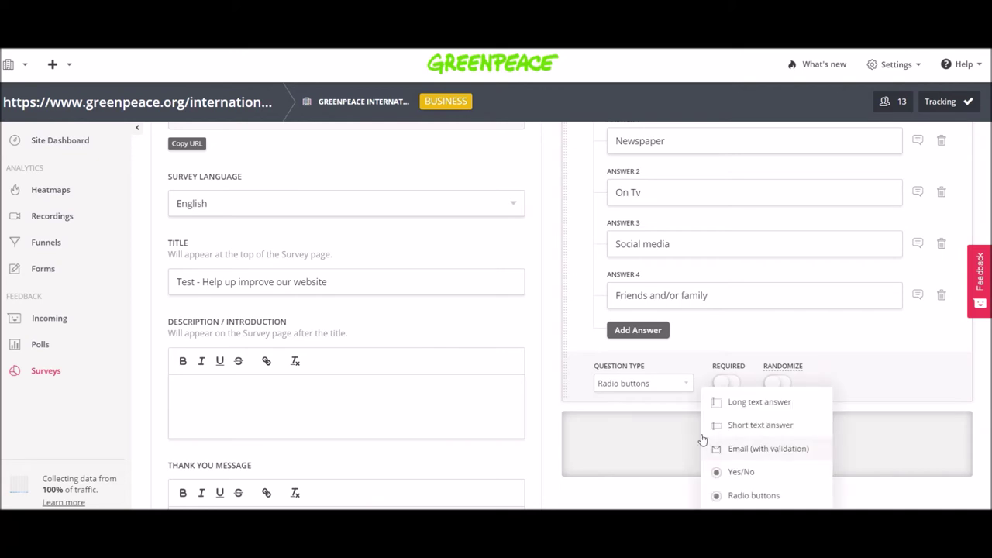
scroll(755, 372, "down", 3)
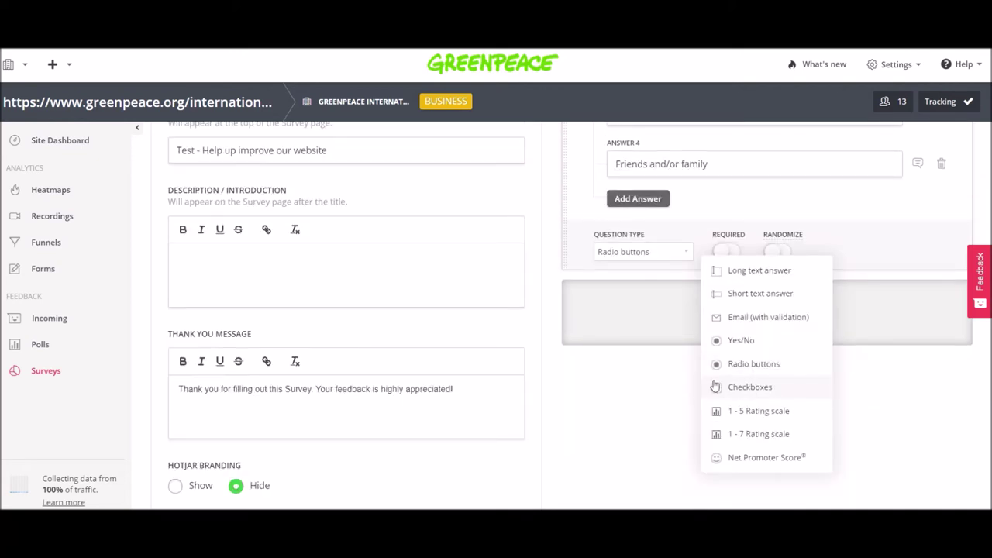
left_click(716, 386)
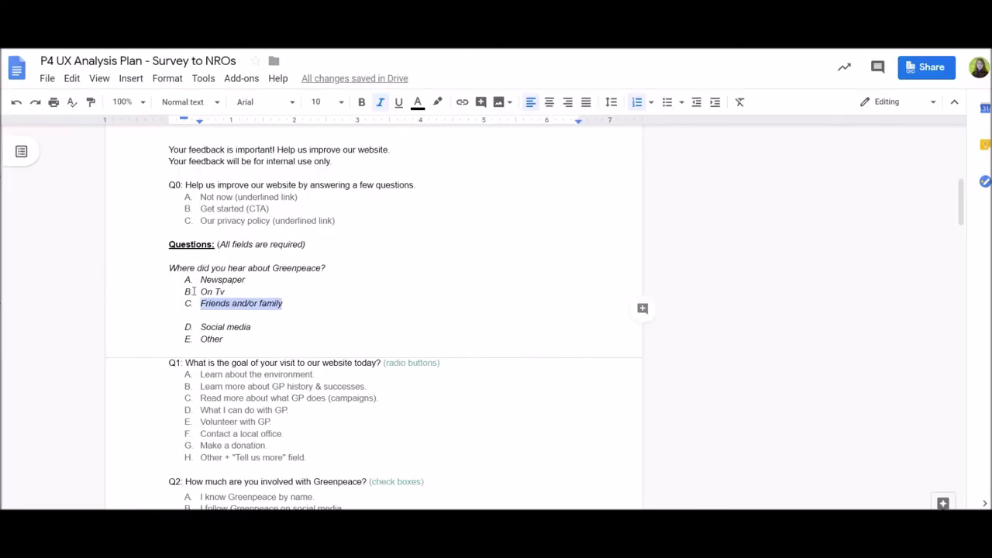
scroll(193, 291, "down", 3)
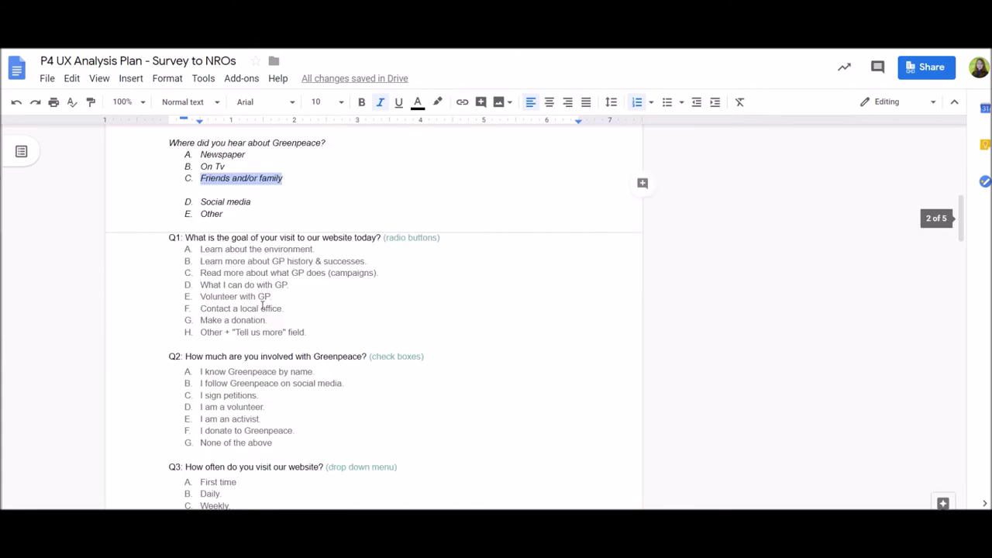
left_click_drag(381, 231, 184, 231)
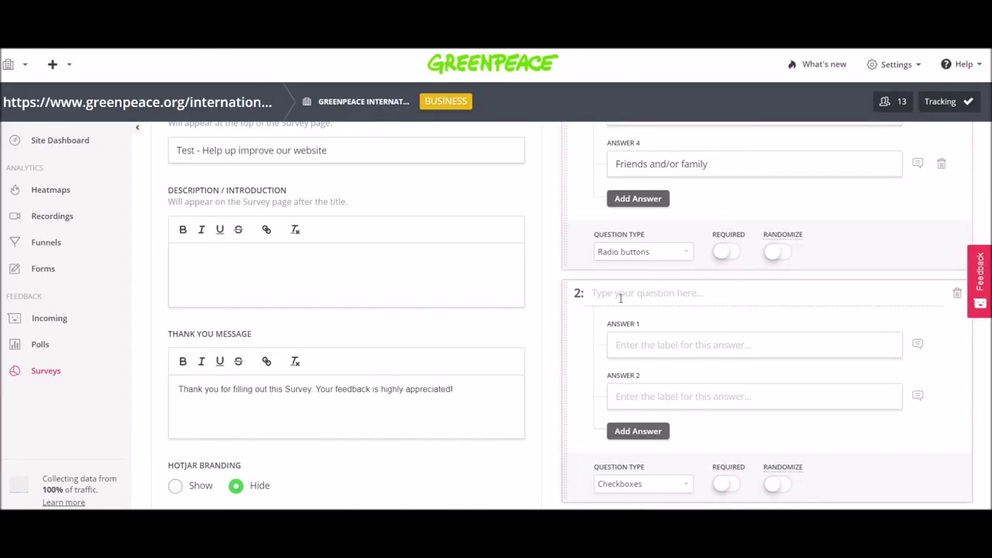
key("ctrl+v")
- Change the first question's type to Checkboxes and the second question's type to Radio buttons
scroll(682, 336, "up", 4)
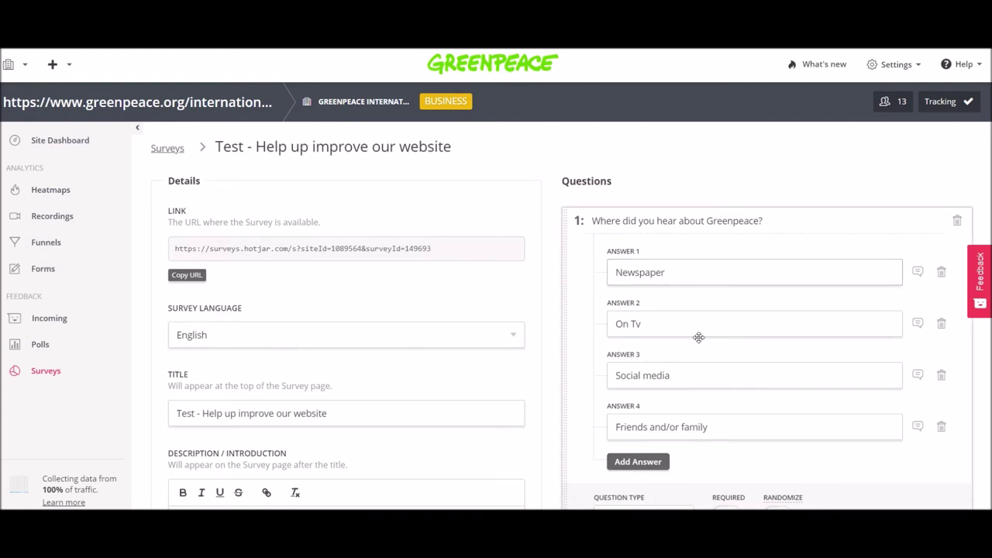
scroll(697, 336, "down", 3)
left_click(641, 318)
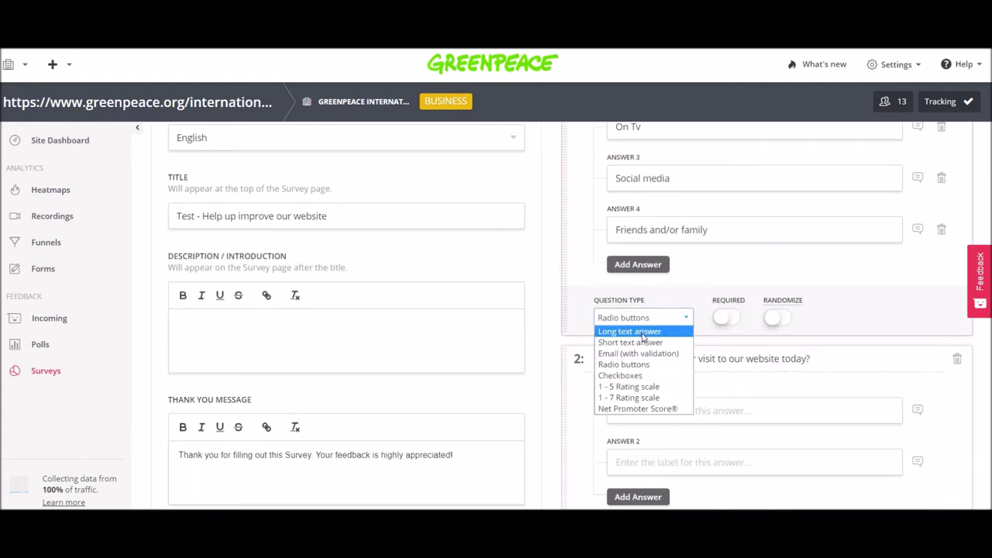
left_click(634, 375)
scroll(662, 286, "down", 5)
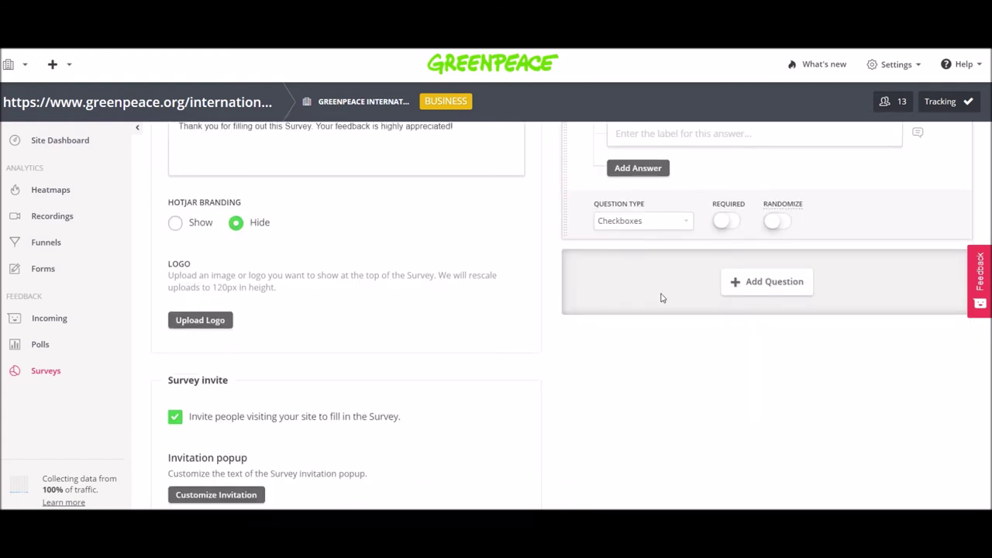
left_click(650, 222)
left_click(634, 271)
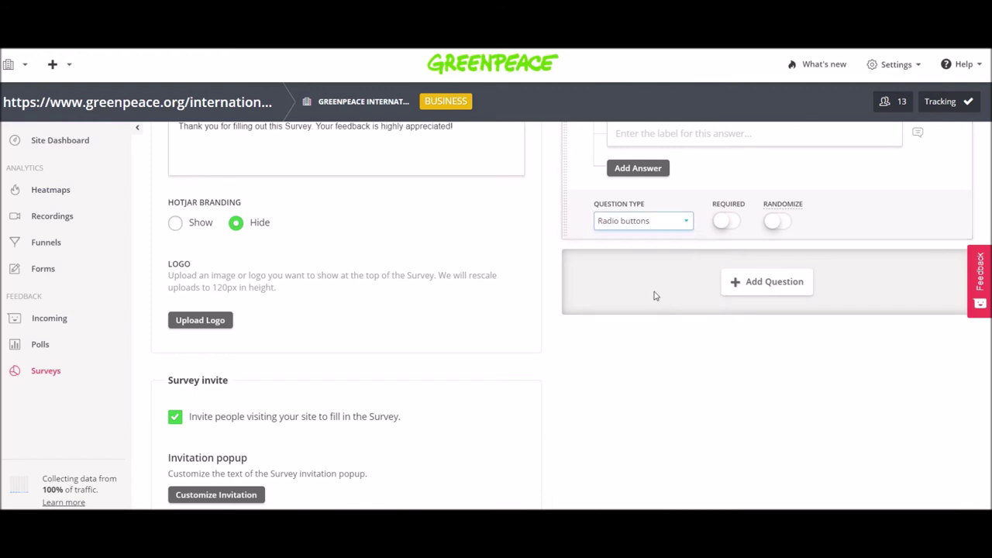
- Copy "Learn about the environment." from the plan into the second question's first answer
scroll(656, 255, "up", 1)
key("alt+Tab")
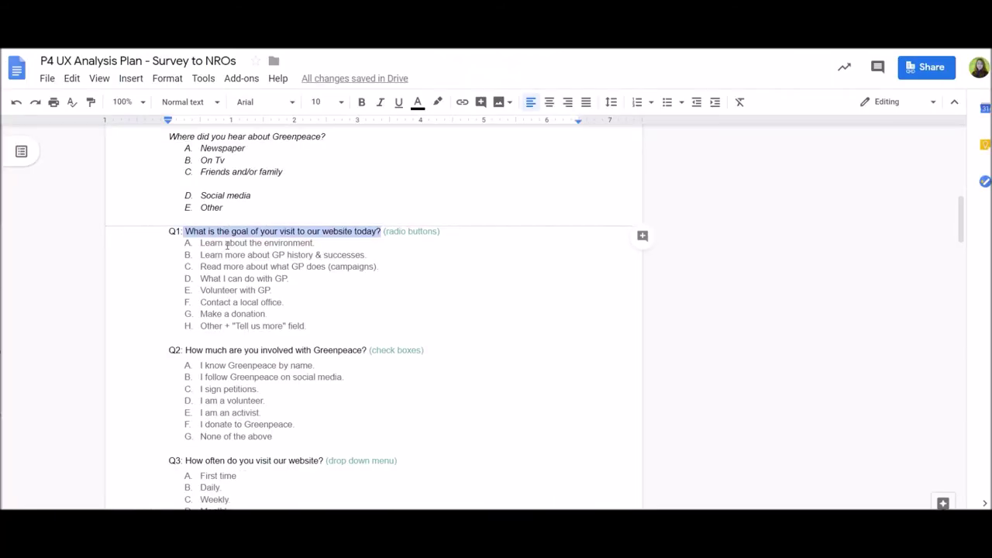
left_click_drag(201, 244, 316, 243)
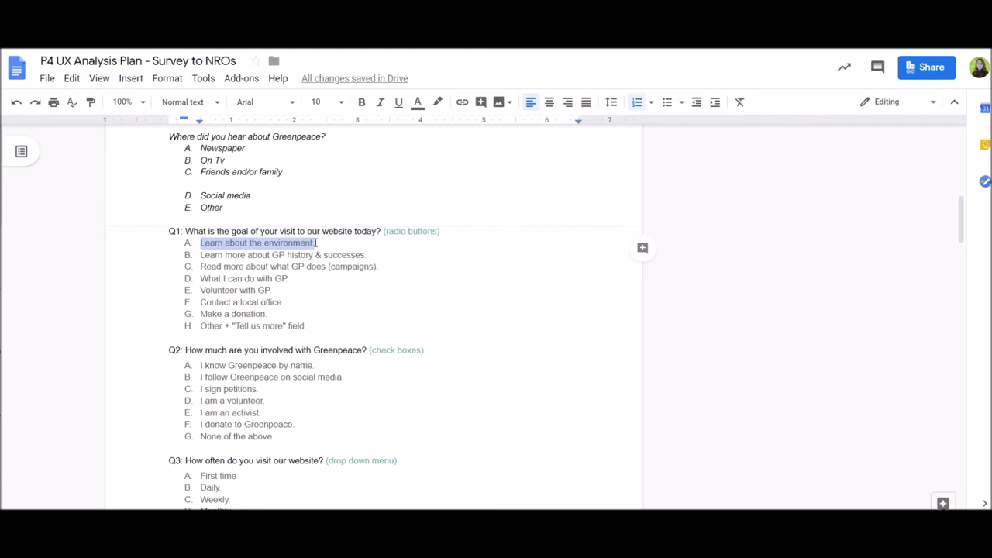
key("alt+Tab")
left_click(666, 278)
key("ctrl+v")
- Copy "Learn more about GP history & successes." from the plan into the second question's second answer
left_click(656, 329)
key("alt+Tab")
left_click_drag(373, 255, 201, 257)
key("ctrl+c")
key("alt+Tab")
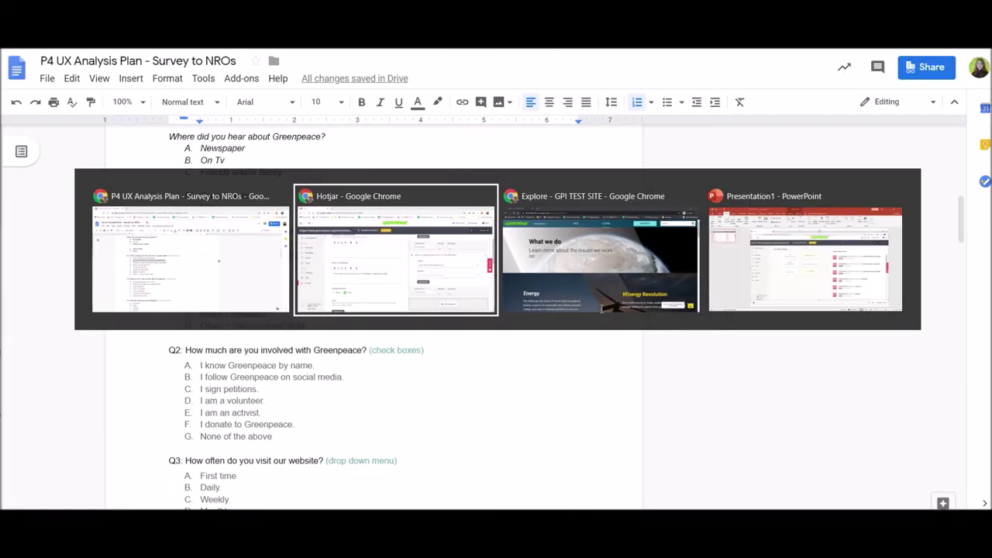
key("ctrl+v")
- Copy "Read more about what GP does (campaigns)." from the plan into the second question's third answer
key("alt+Tab")
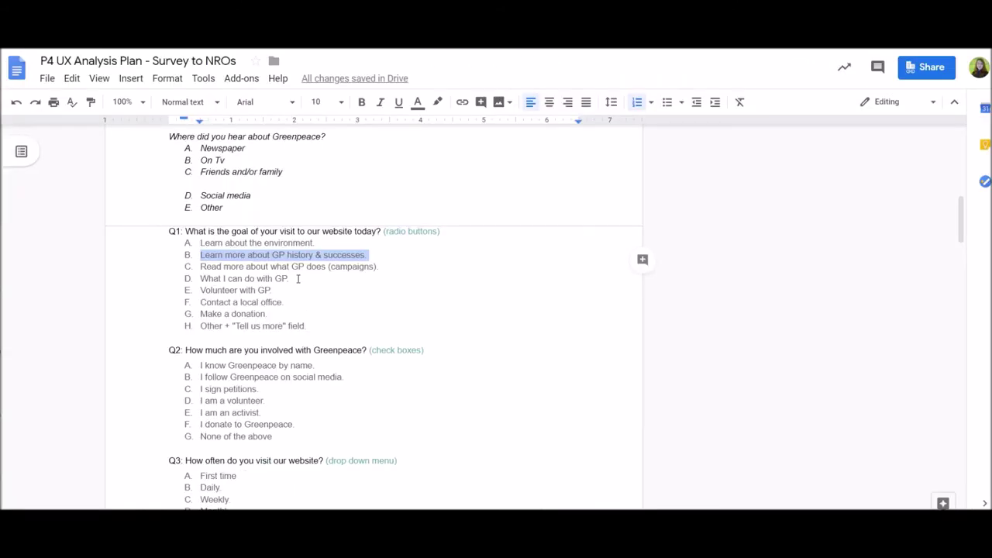
left_click_drag(378, 268, 199, 264)
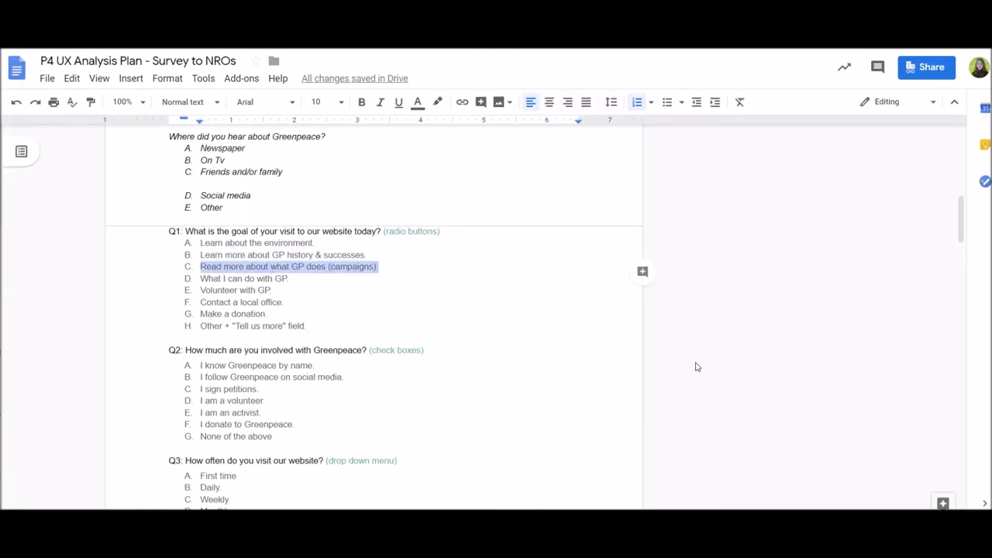
key("ctrl+c")
key("alt+Tab")
key("ctrl+v")
- Add a fourth answer to the second question reading "What I can do with GP." from the plan, plus an empty fifth answer
left_click(638, 415)
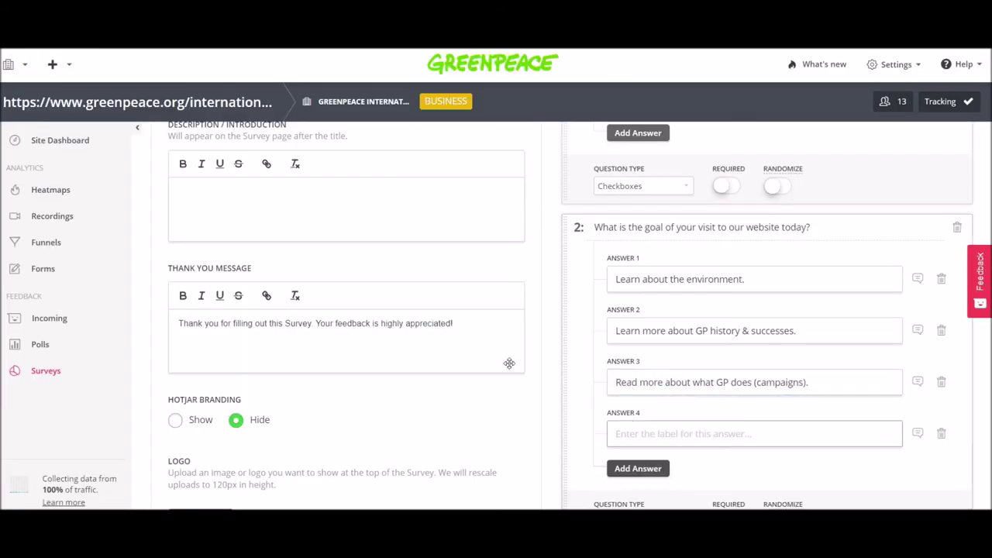
key("alt+Tab")
left_click_drag(297, 280, 200, 279)
key("alt+Tab")
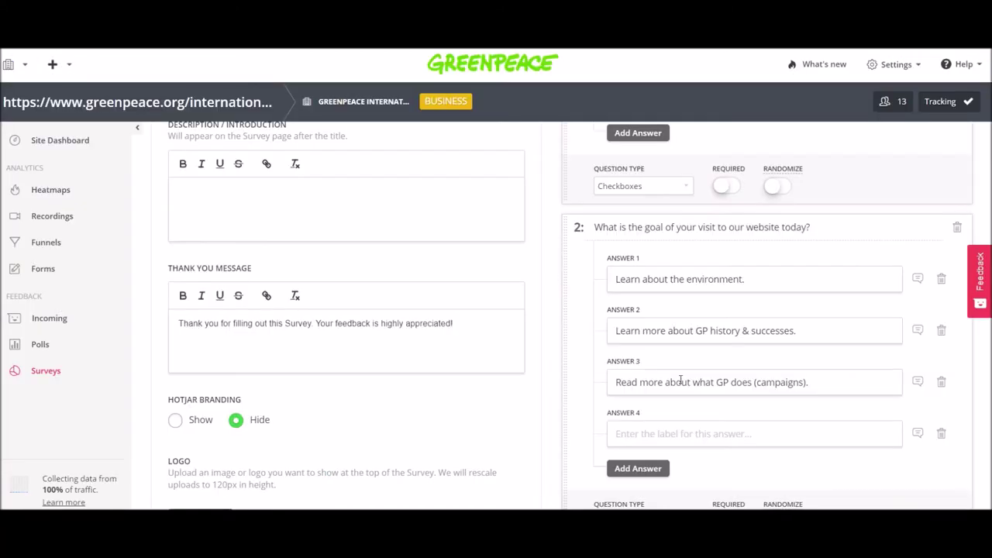
left_click(669, 433)
key("ctrl+v")
key("Return")
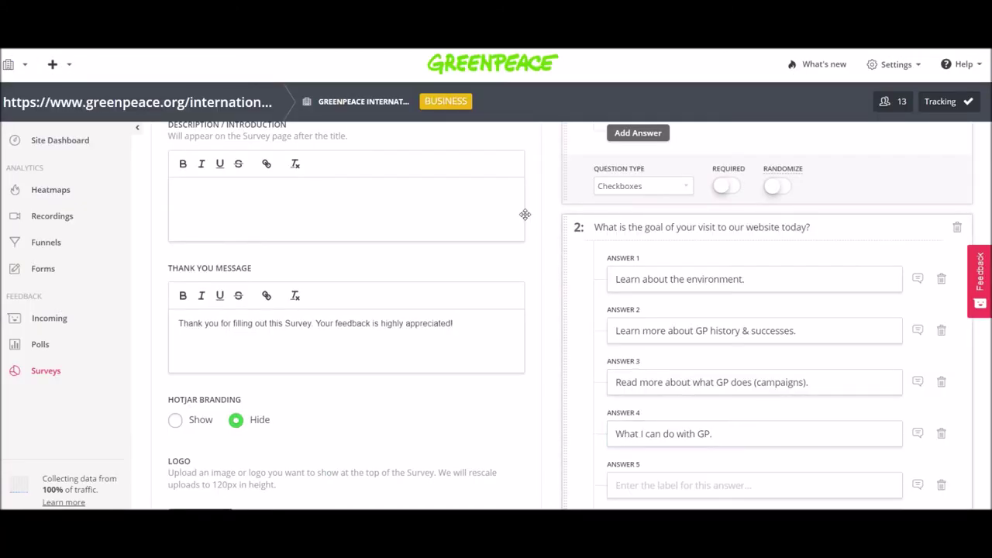
- Copy "Volunteer with GP." from the plan document into the second question's fifth answer
key("alt+Tab")
left_click_drag(275, 289, 200, 290)
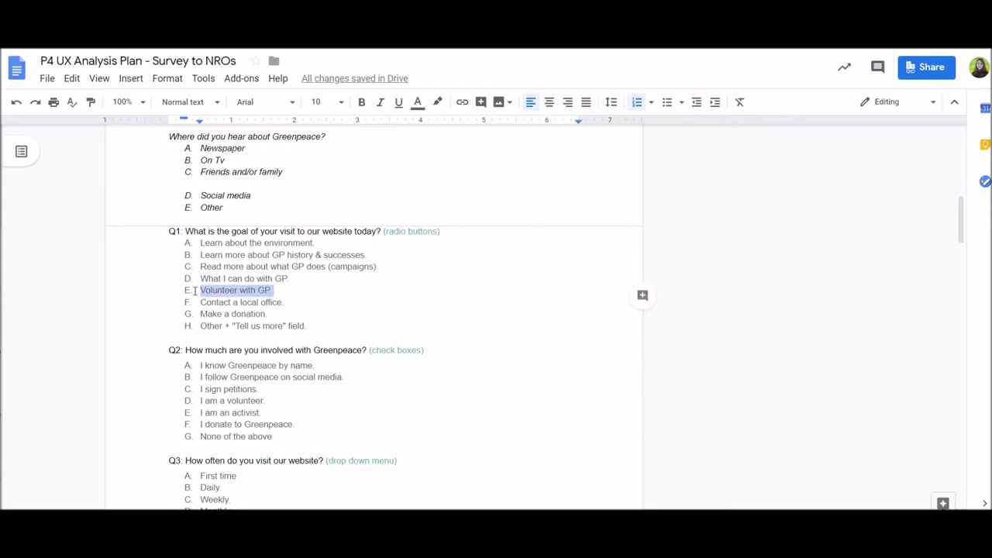
key("alt+Tab")
scroll(691, 376, "down", 2)
left_click(657, 362)
key("ctrl+v")
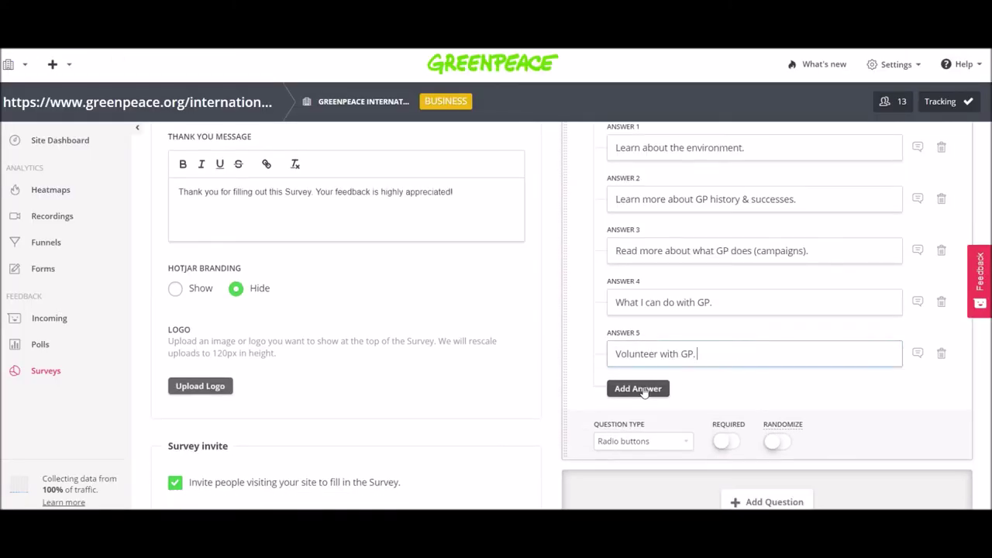
- Add a sixth answer to the second question reading "Contact a local office.", copied from the plan document
key("Return")
key("alt+Tab")
left_click_drag(287, 302, 202, 305)
key("ctrl+c")
key("alt+Tab")
left_click(717, 404)
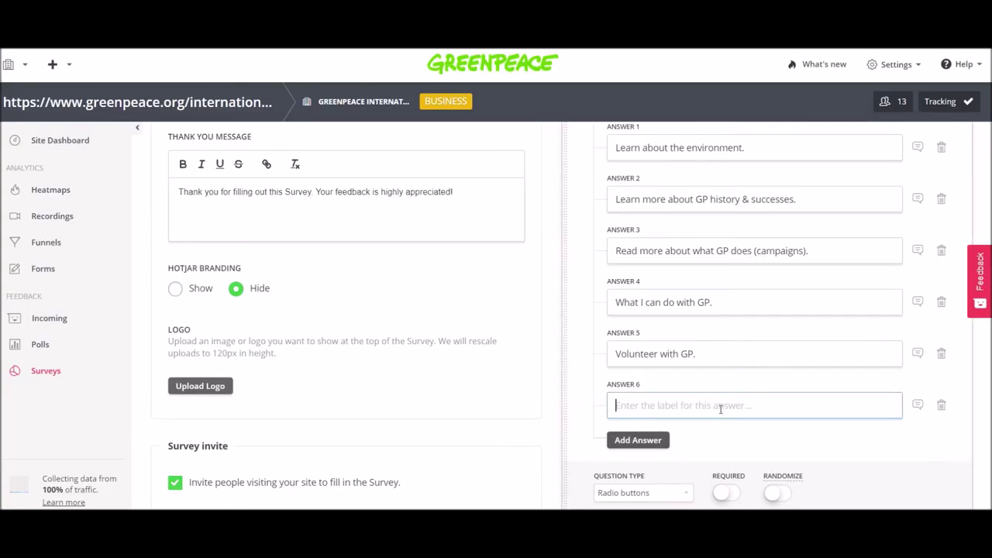
key("ctrl+v")
- Add an empty seventh answer to the second question and enable its freeform comment
scroll(729, 334, "down", 2)
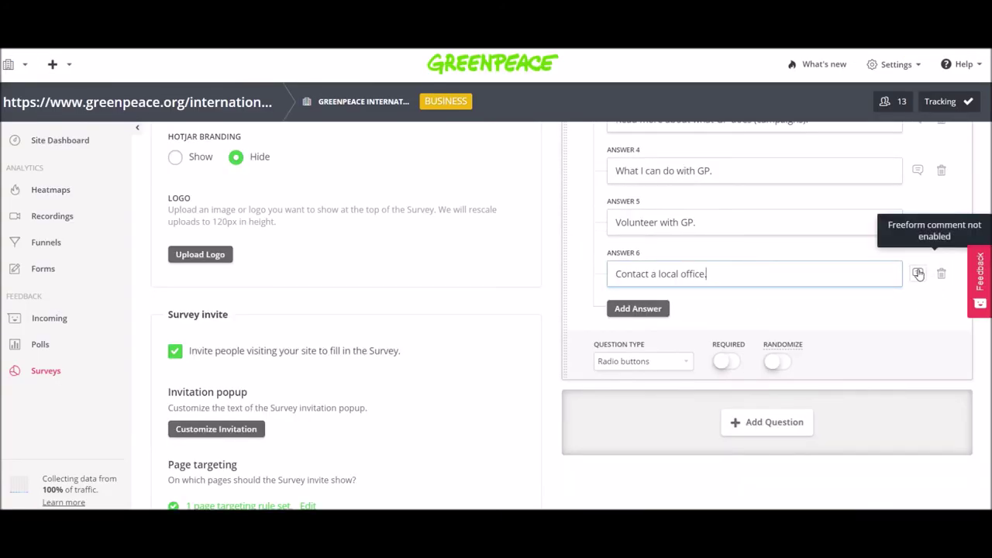
left_click(636, 309)
left_click(917, 326)
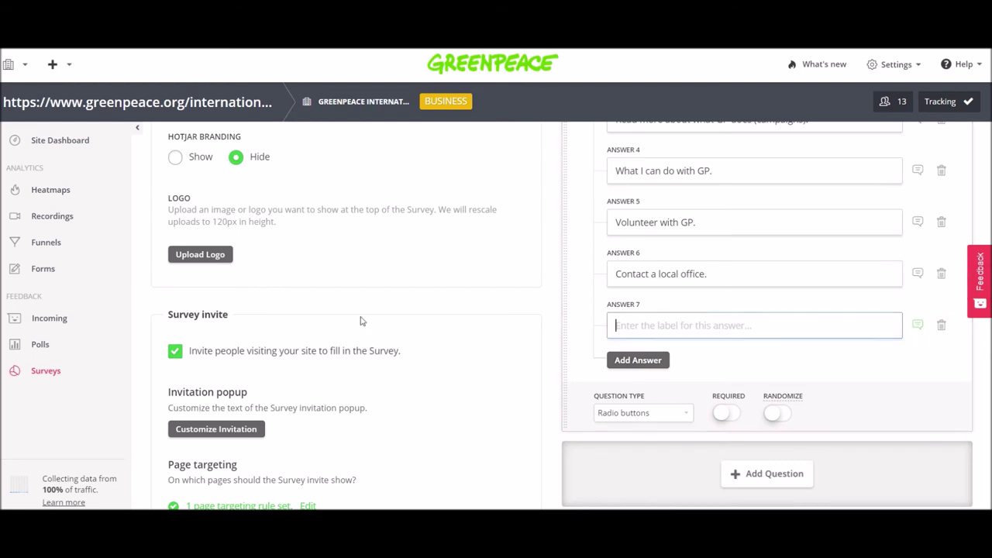
- Copy the last Q1 option from the plan into the seventh answer and shorten it to "Other"
key("alt+Tab")
left_click_drag(308, 326, 199, 326)
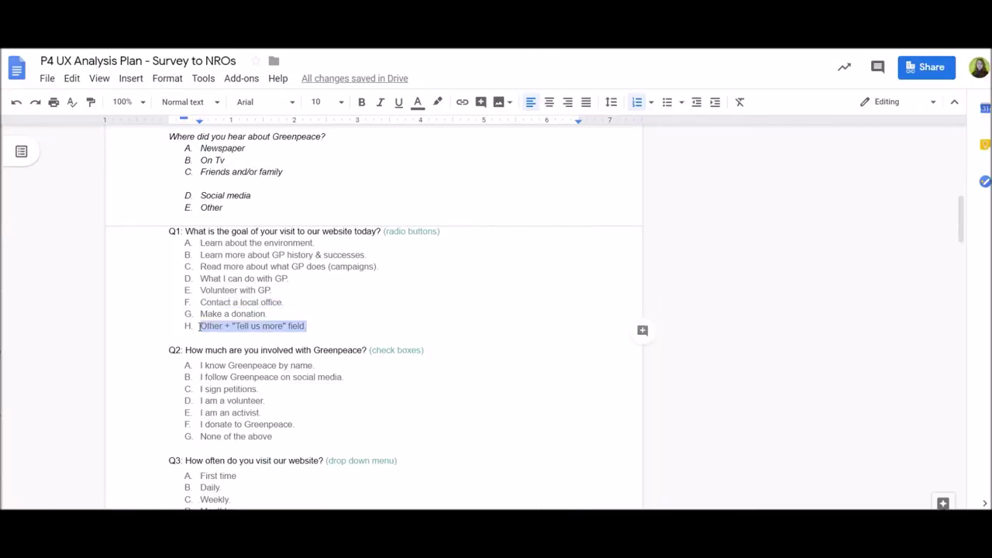
key("alt+Tab")
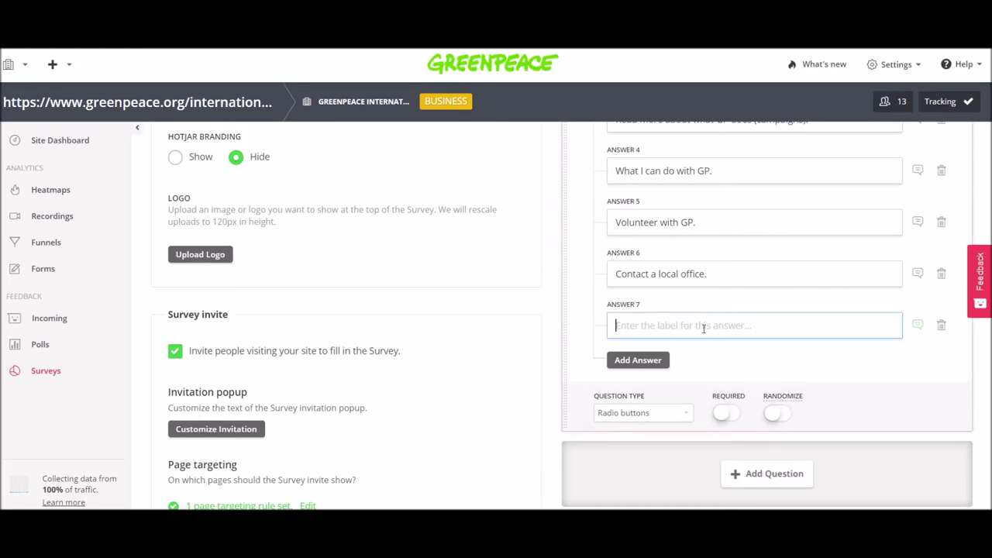
key("ctrl+v")
left_click_drag(647, 325, 825, 327)
key("BackSpace")
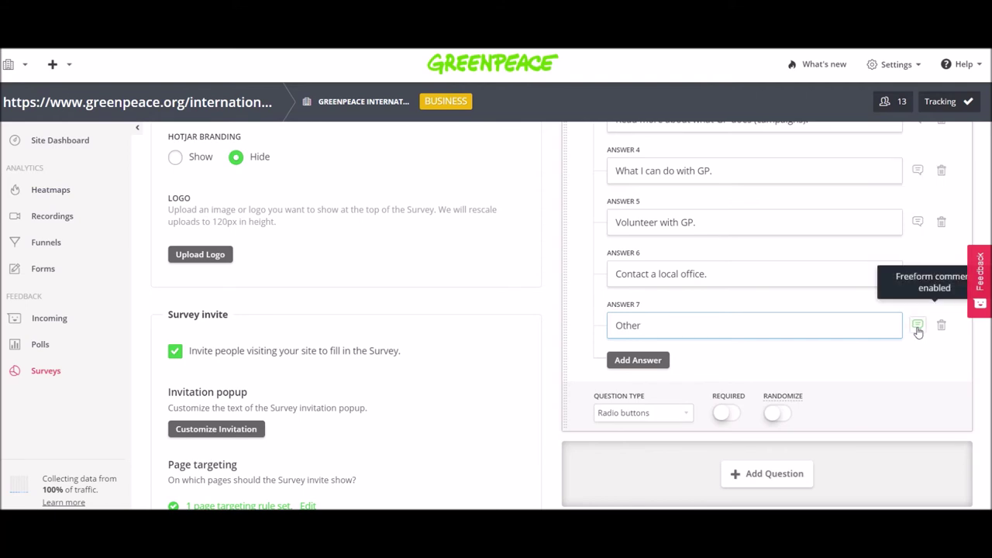
- Add a third question of type Short text answer reading "What country do you live-in?"
scroll(741, 215, "down", 2)
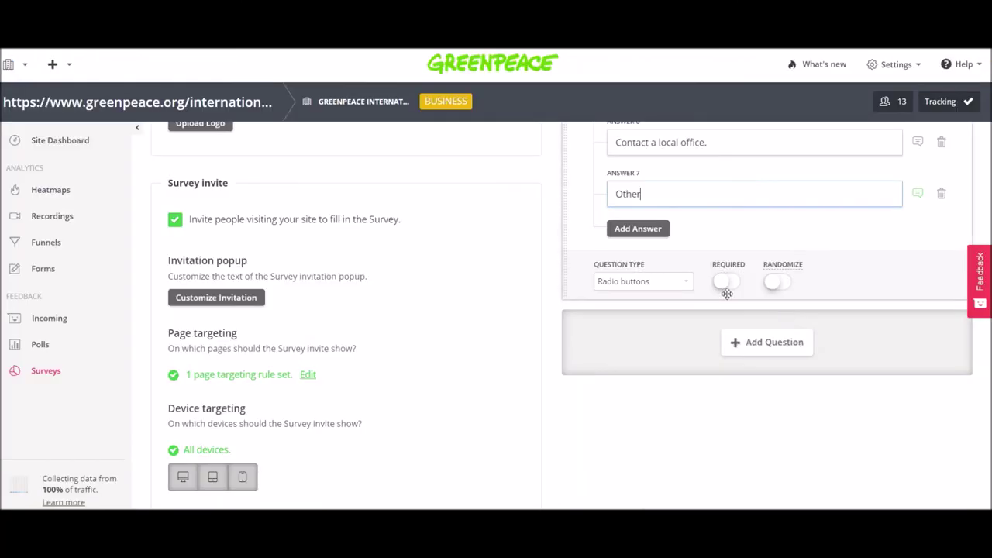
scroll(725, 293, "up", 5)
scroll(726, 292, "up", 3)
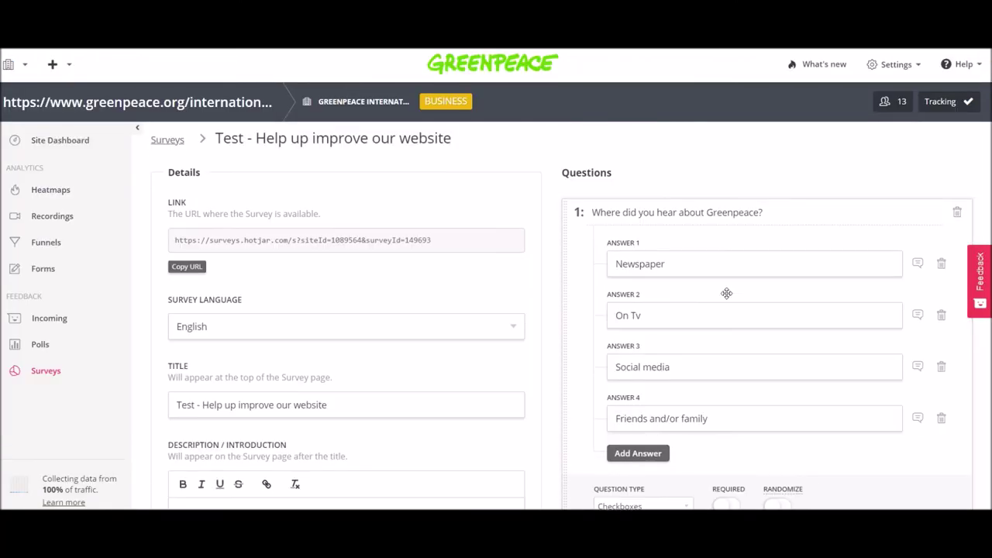
scroll(726, 293, "down", 10)
left_click(644, 281)
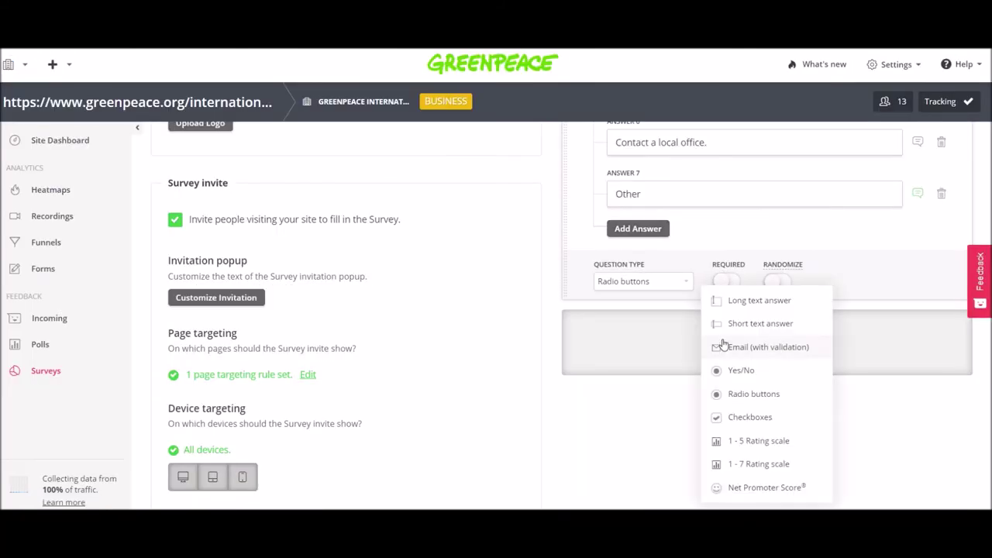
left_click(770, 324)
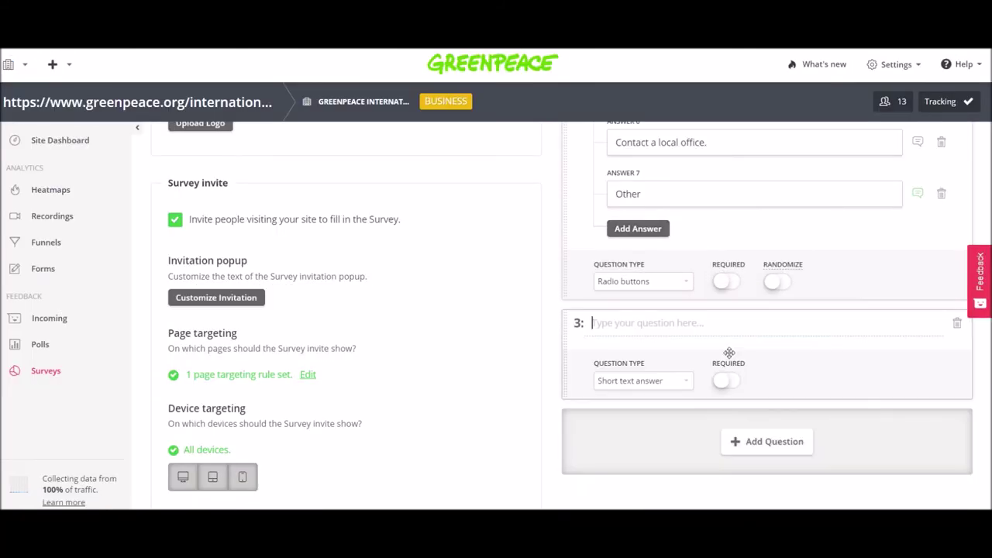
type("What country do you live-in?")
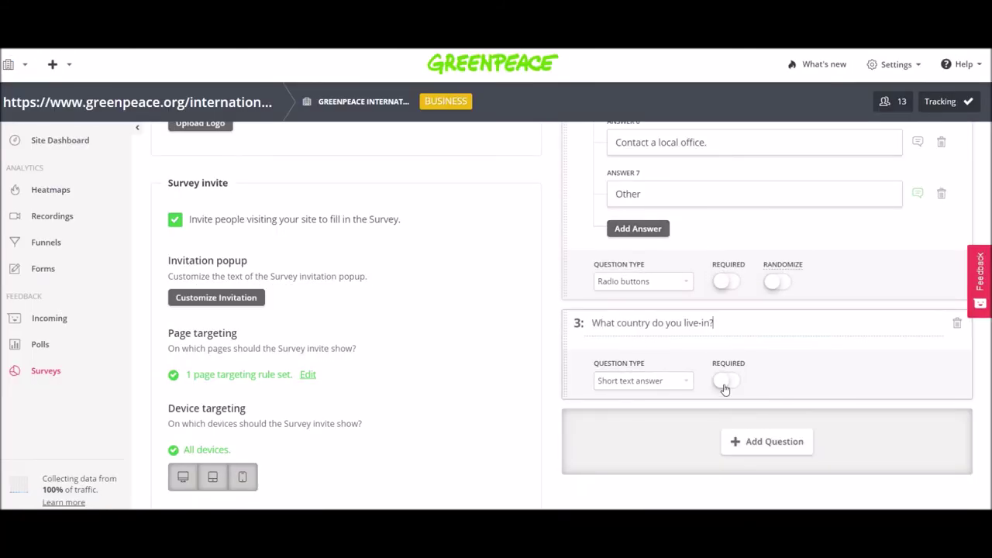
left_click(666, 384)
left_click(666, 385)
- Open the survey preview and try its choices, including "Read more about what GP does (campaigns).", "On Tv" and "Social media"
scroll(576, 348, "down", 6)
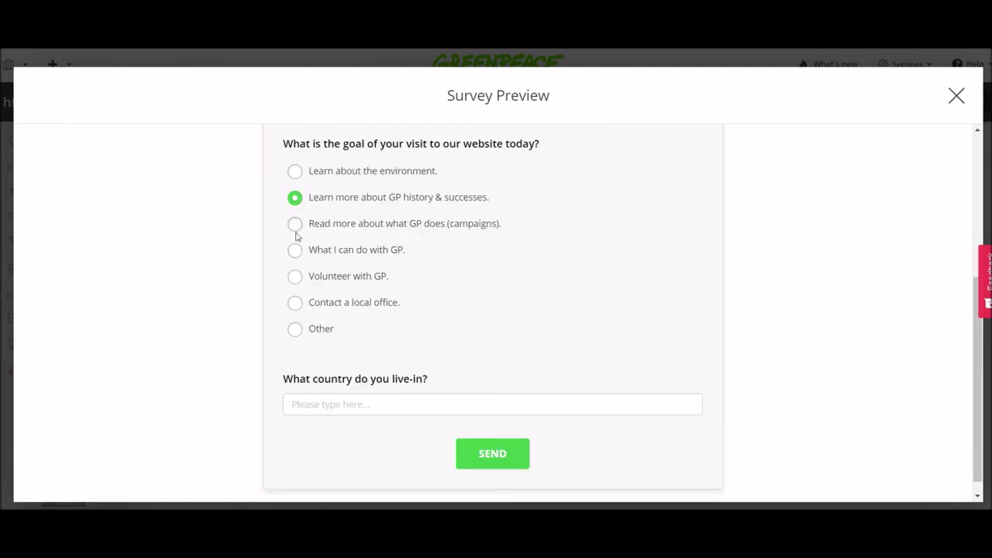
left_click(295, 224)
scroll(298, 225, "up", 2)
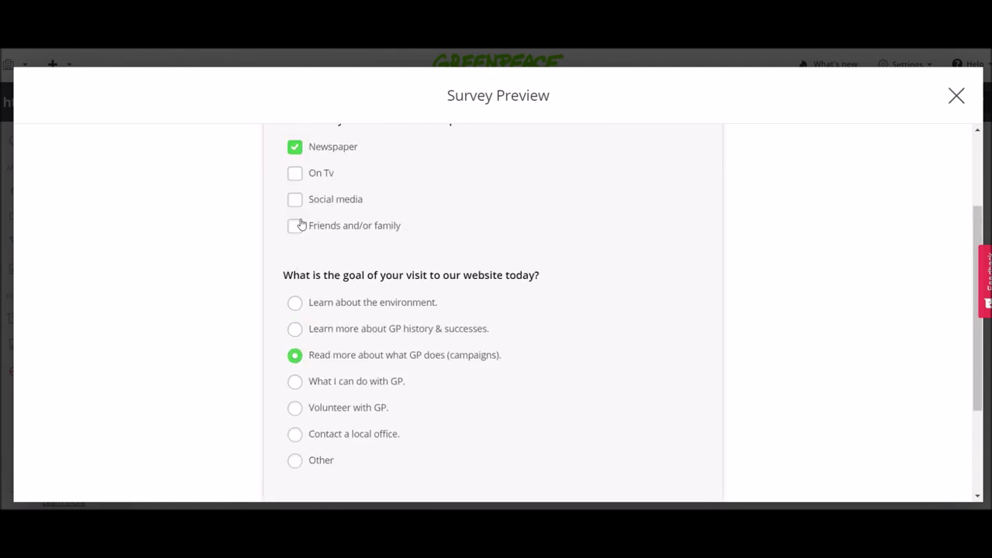
left_click(295, 173)
left_click(296, 203)
scroll(302, 302, "up", 2)
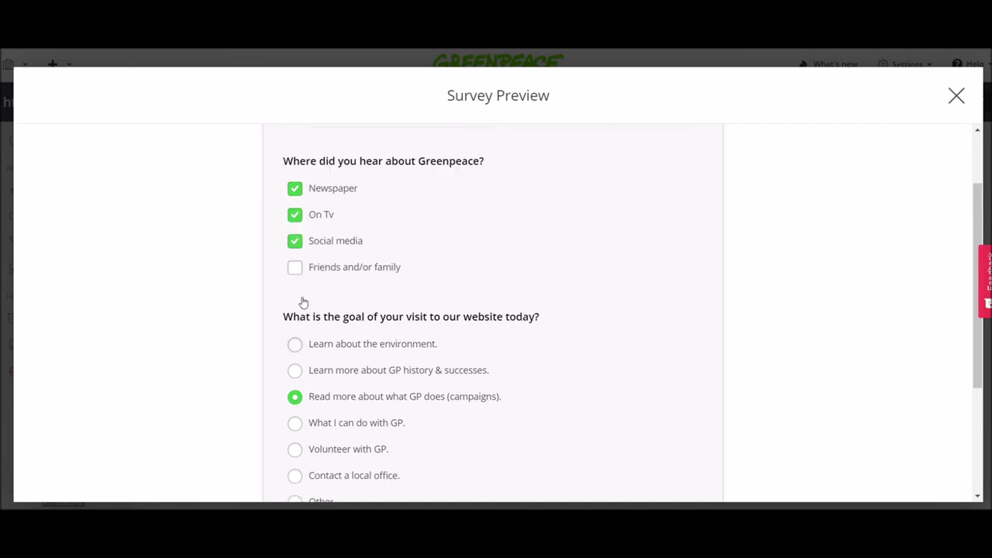
- Test the country text field in the preview with sample text, clear it and close the preview
scroll(303, 301, "down", 4)
left_click(435, 389)
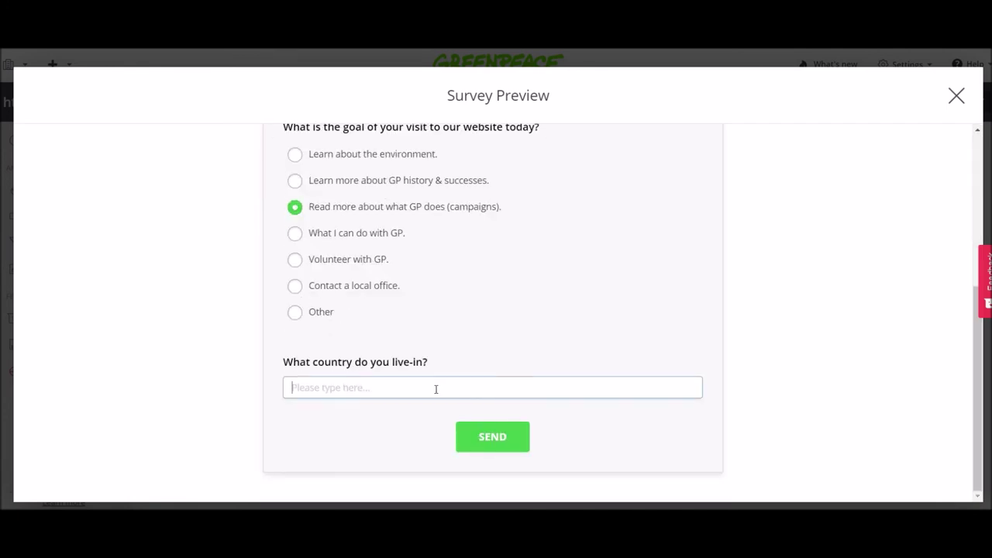
type("gsgd")
key("BackSpace")
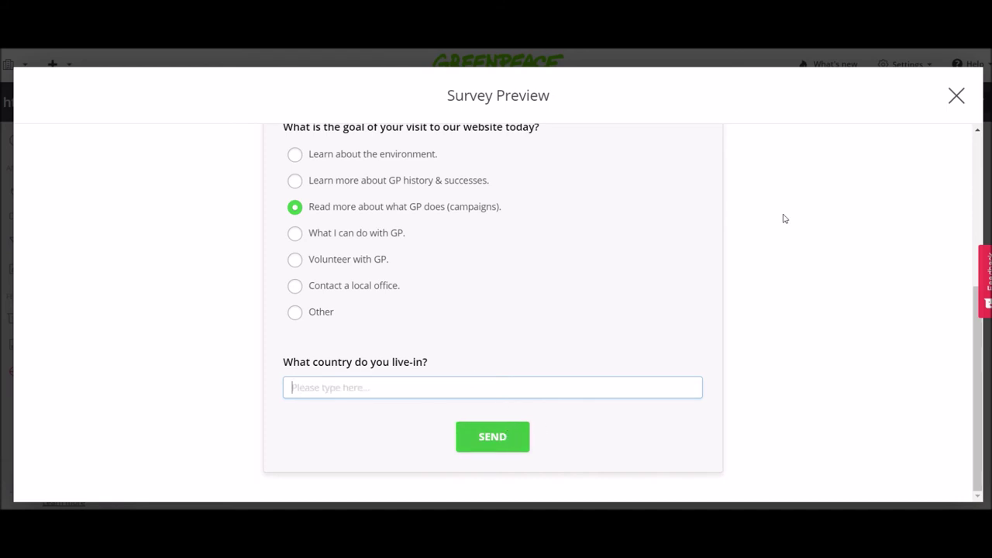
left_click(956, 95)
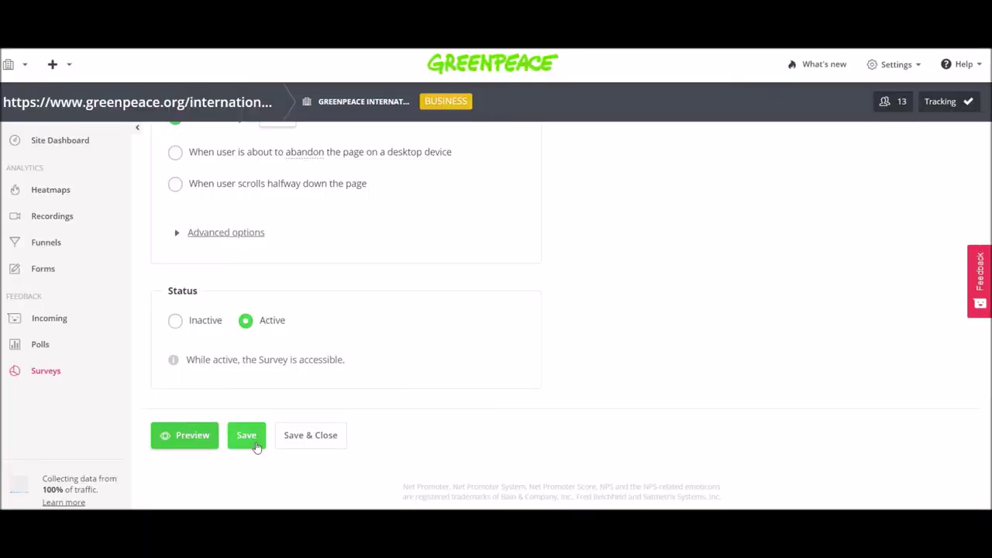
- Save the survey with its third question included
scroll(595, 282, "up", 6)
scroll(596, 281, "down", 6)
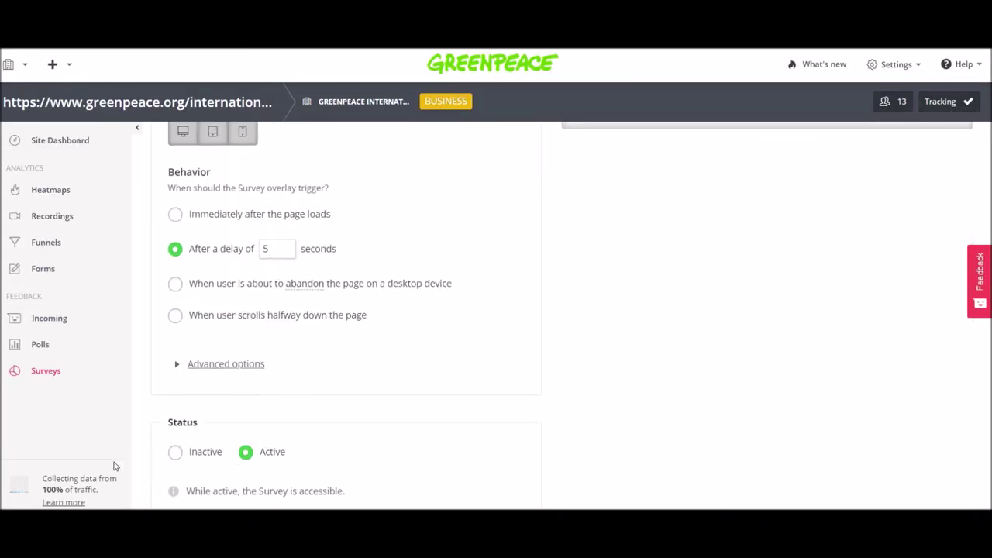
left_click(259, 439)
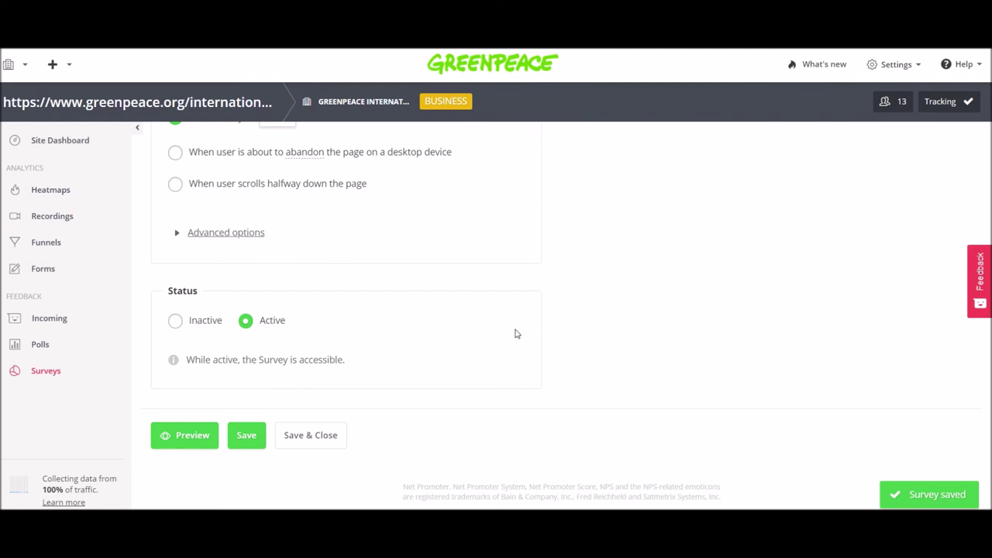
- Return to the surveys list and look at the actions available for "Test - Help up improve our website"
scroll(381, 308, "up", 10)
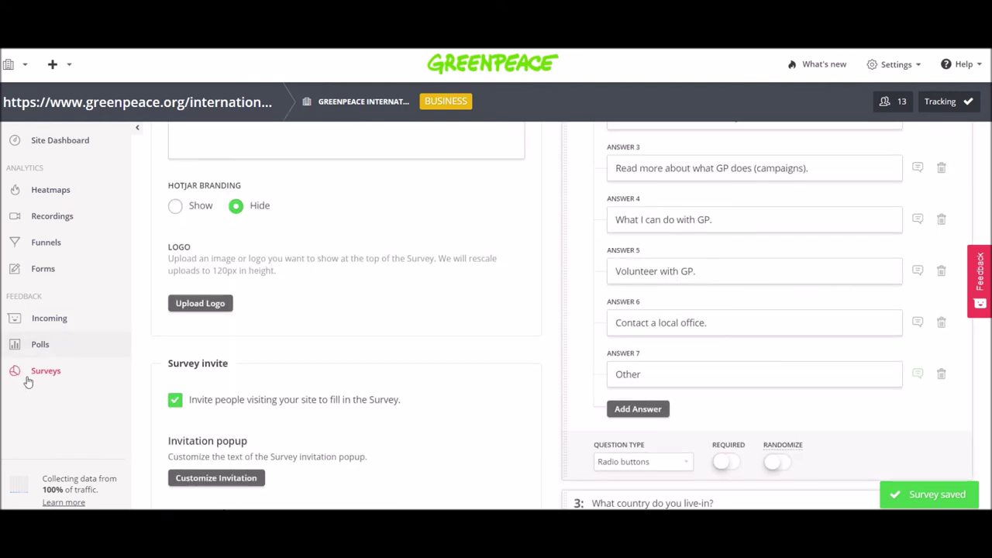
left_click(44, 372)
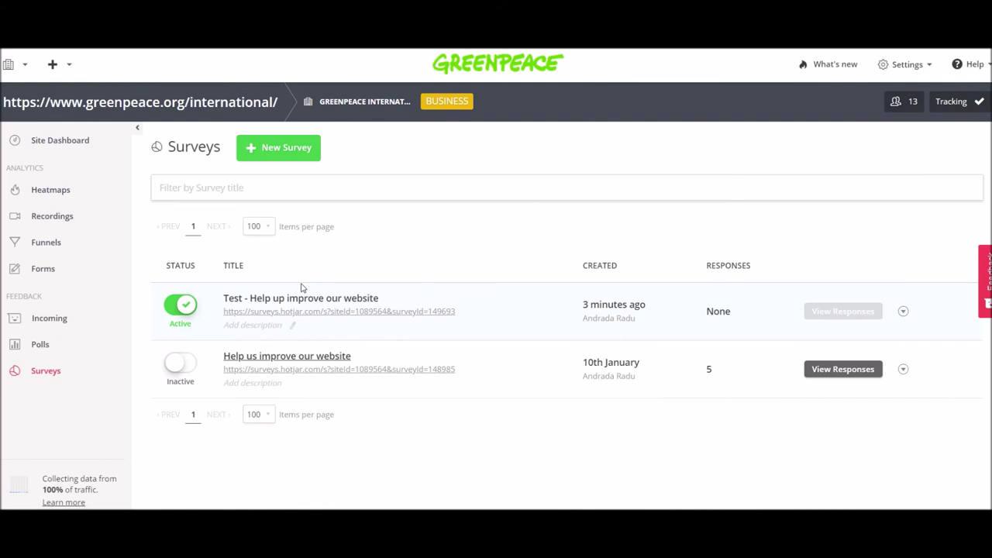
left_click(904, 313)
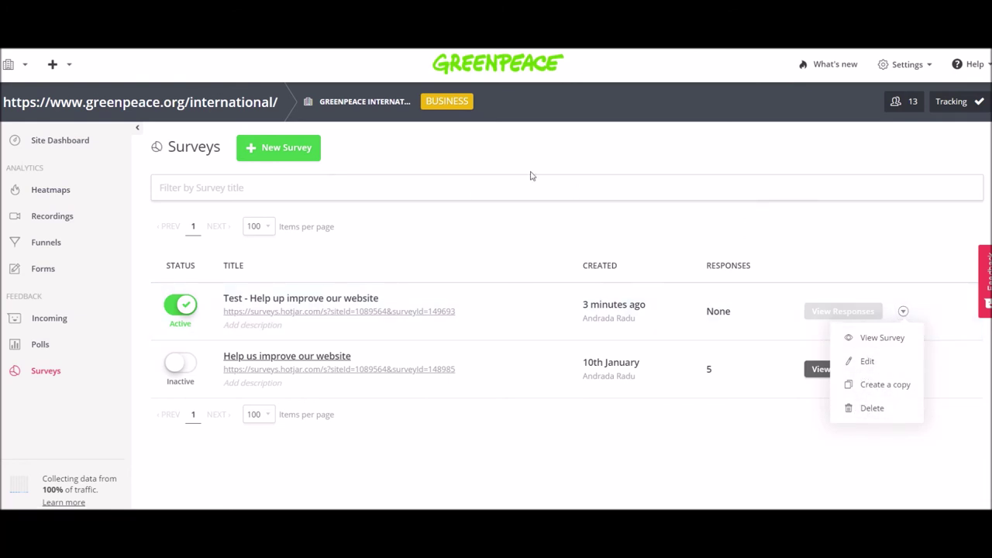
left_click(458, 230)
- Switch to the Greenpeace website's "What we do" page, bring up the survey invitation and accept it to open the survey
key("alt+Tab")
key("alt+Tab")
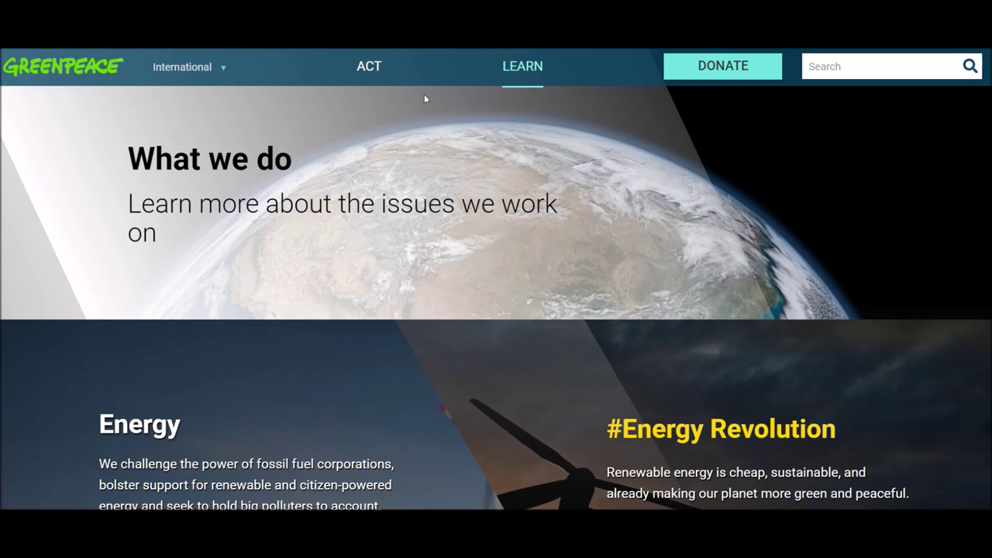
scroll(424, 99, "down", 6)
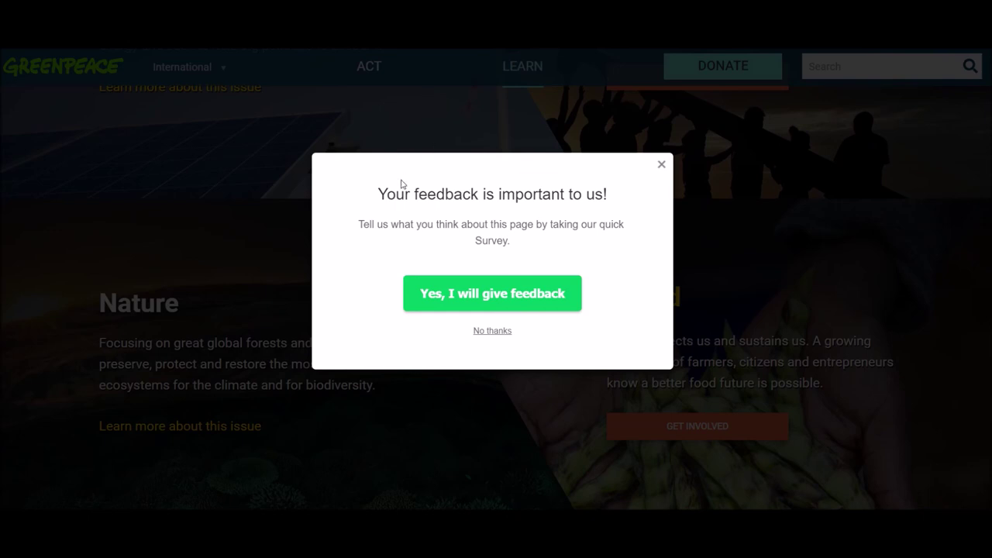
left_click_drag(383, 224, 427, 224)
left_click_drag(525, 222, 552, 248)
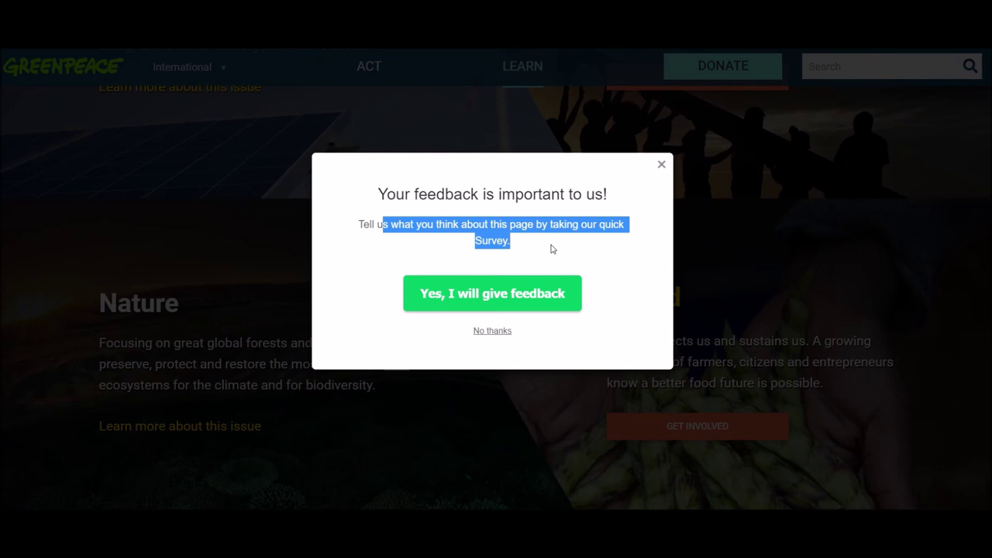
left_click(553, 249)
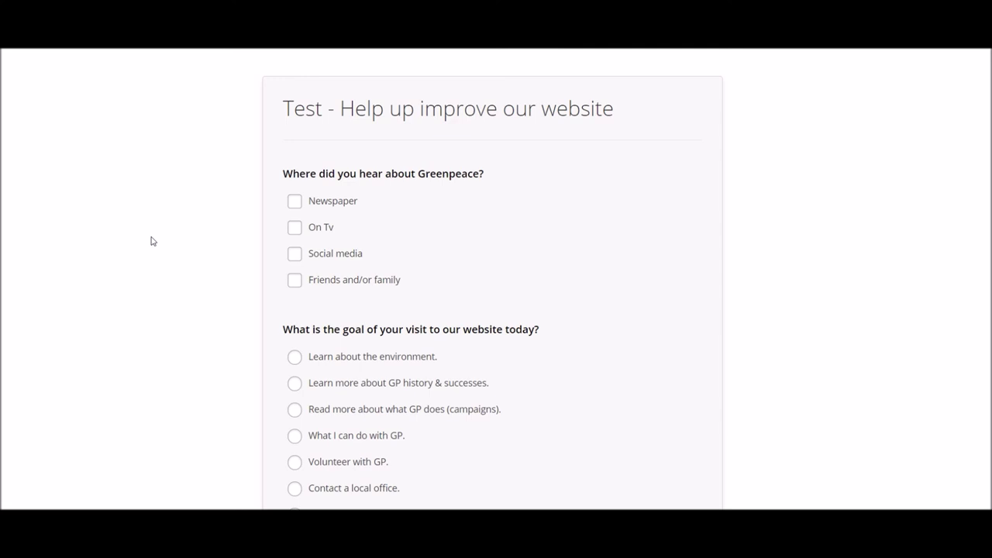
- Answer the live survey with "Newspaper", "Volunteer with GP." and the country "romania", and send it
left_click(295, 203)
scroll(350, 261, "down", 2)
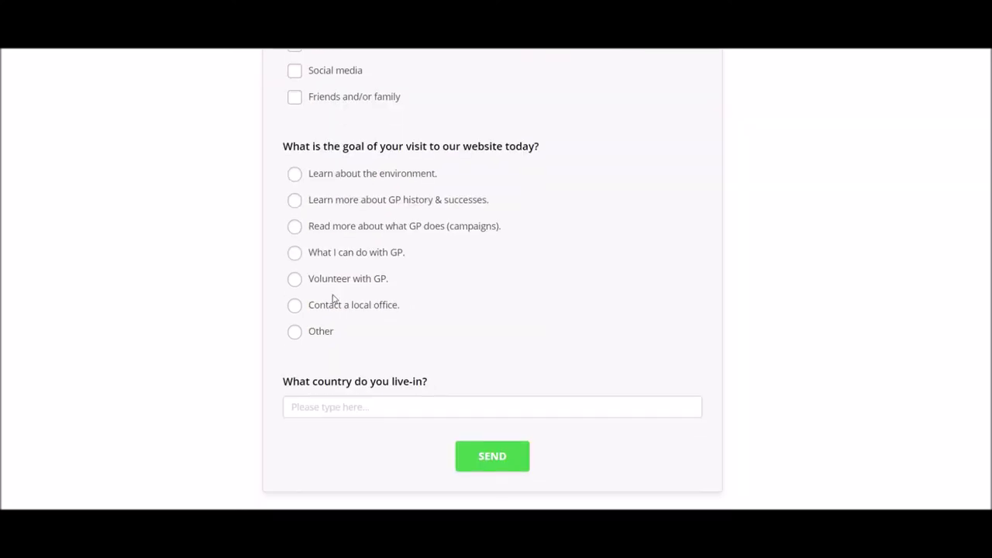
left_click(295, 279)
left_click(385, 409)
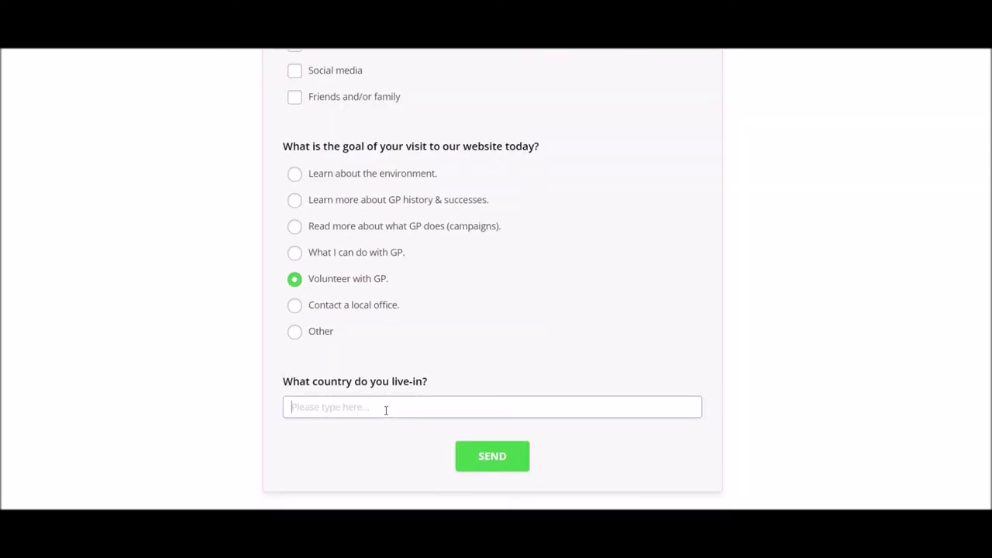
type("roman")
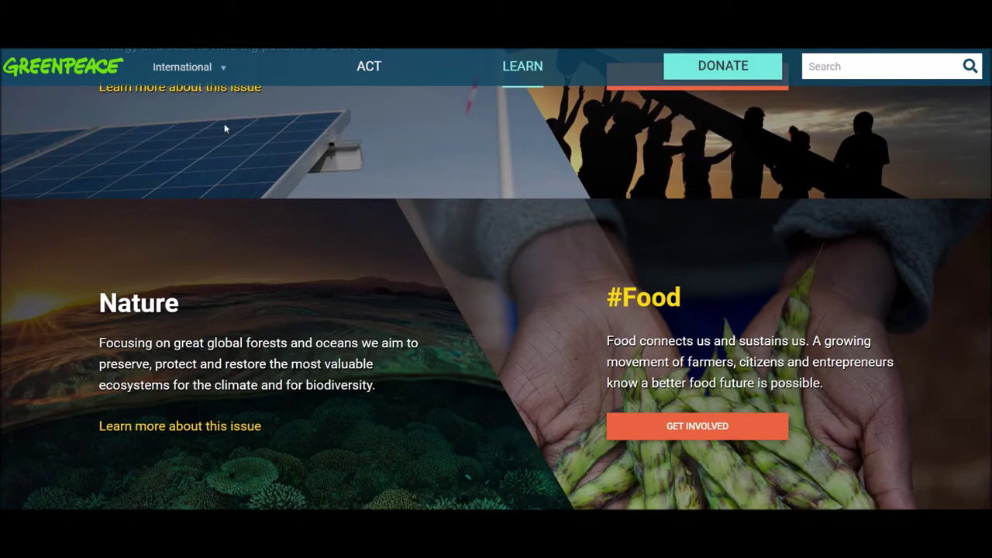
- Switch back to Hotjar's surveys list and view the responses to "Test - Help up improve our website"
scroll(461, 269, "down", 5)
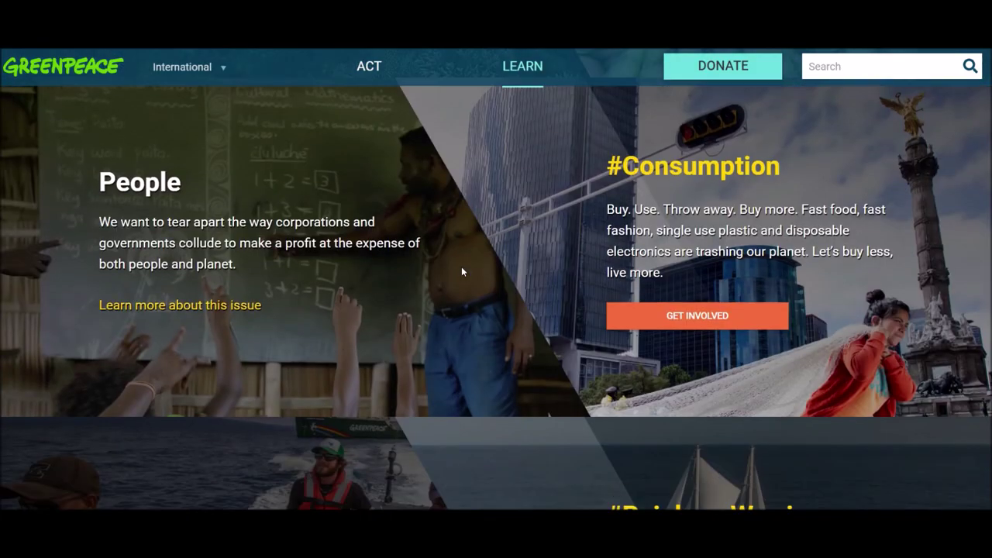
scroll(461, 266, "down", 20)
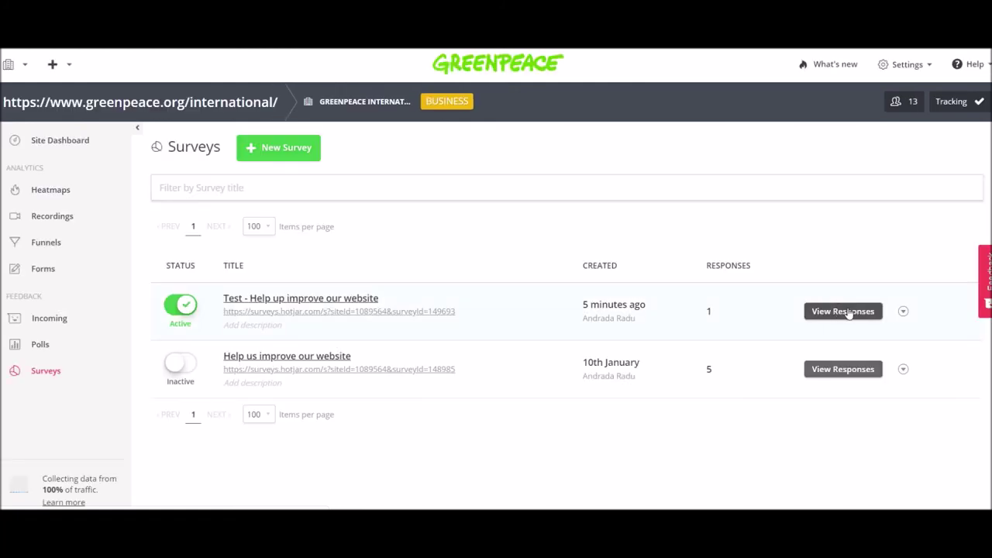
left_click(848, 311)
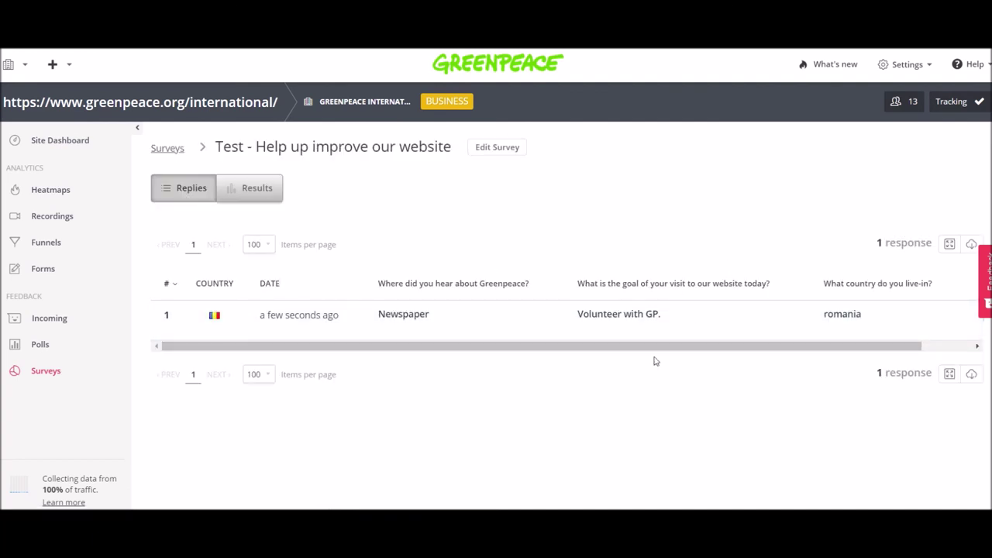
left_click_drag(445, 349, 374, 354)
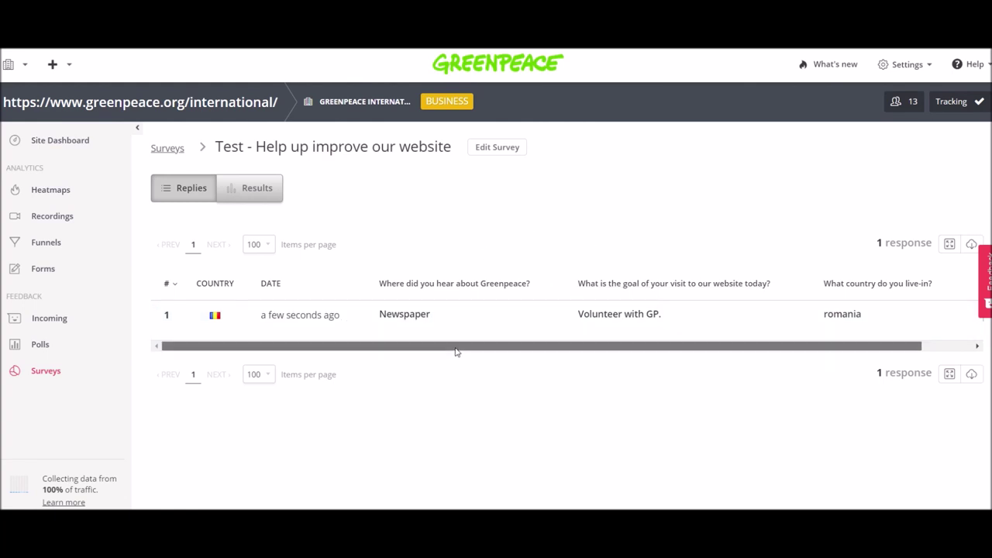
- Look across all columns of the survey's reply table and view the charted results for "Where did you hear about Greenpeace?"
left_click_drag(456, 351, 506, 350)
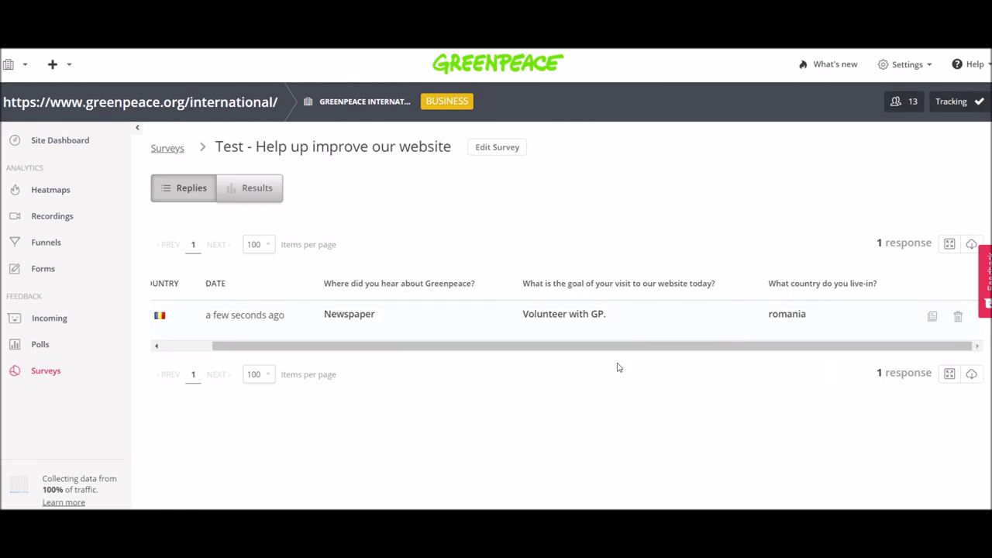
left_click_drag(597, 354, 377, 354)
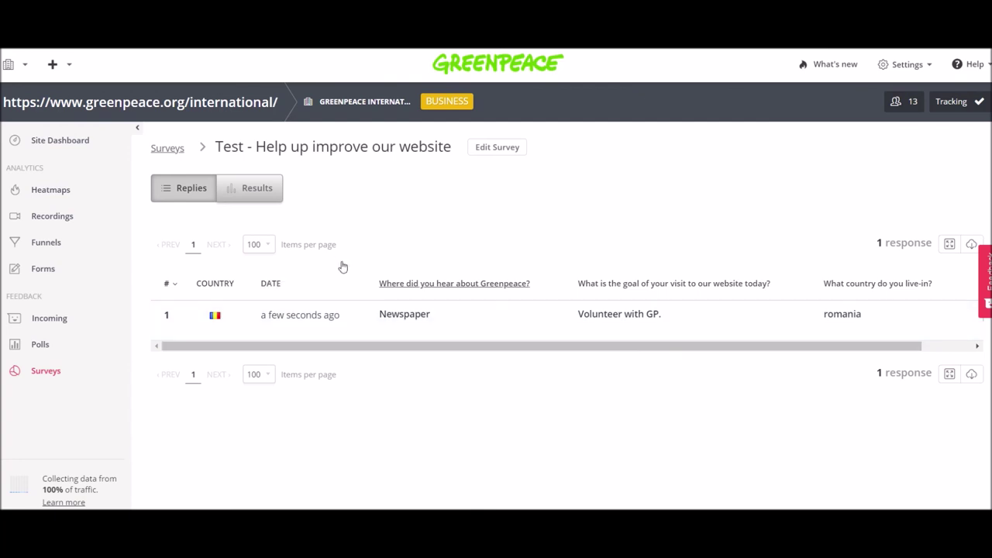
left_click(264, 192)
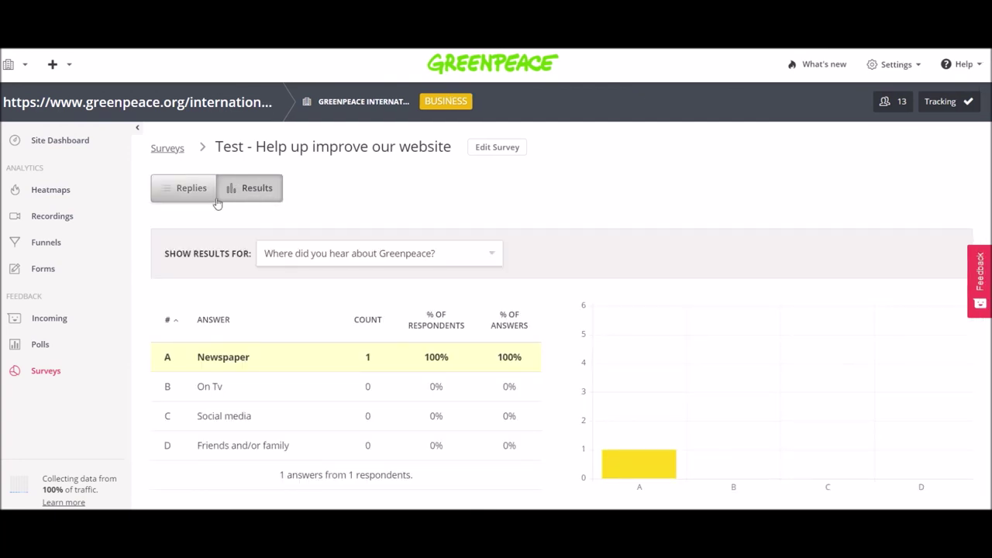
scroll(357, 227, "down", 1)
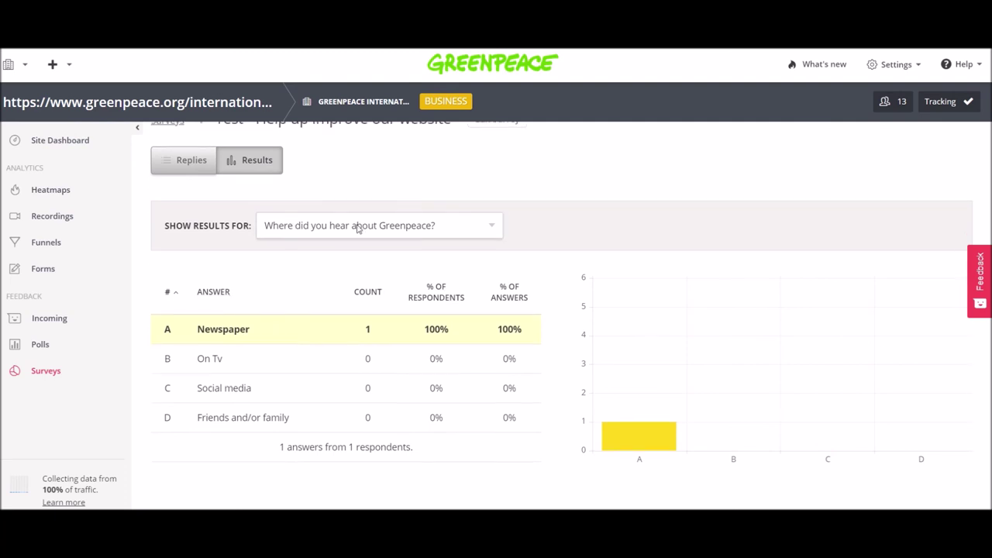
- Show the results for "What is the goal of your visit to our website today?" and examine the full answer breakdown
left_click(357, 227)
left_click(350, 254)
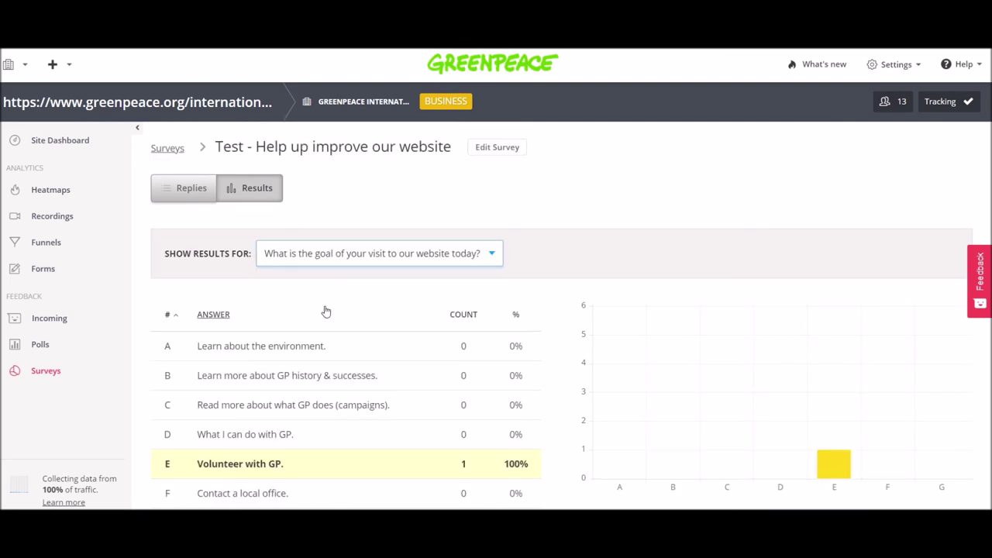
scroll(326, 311, "down", 3)
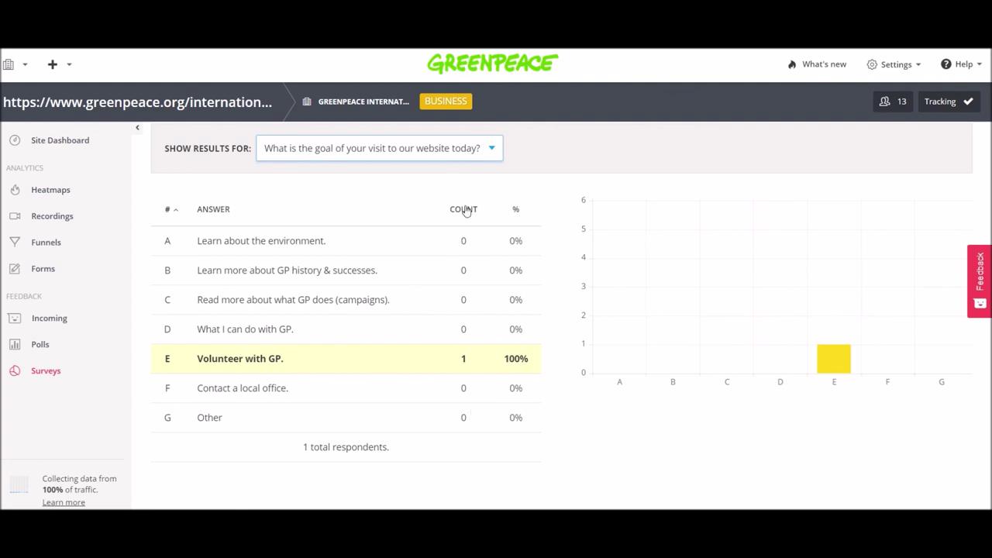
- Show the results for the open-ended question "What country do you live-in?" and examine its word cloud
left_click(440, 160)
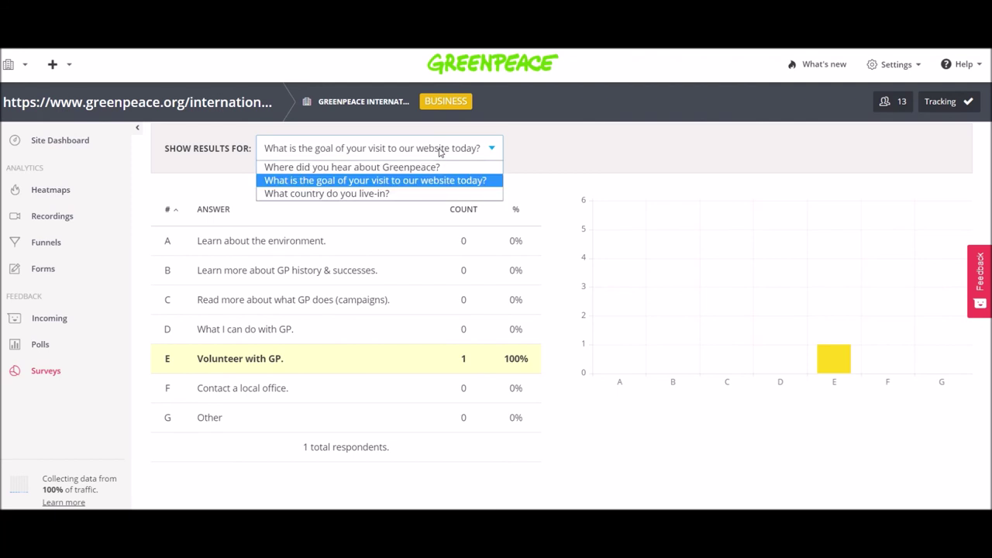
left_click(353, 193)
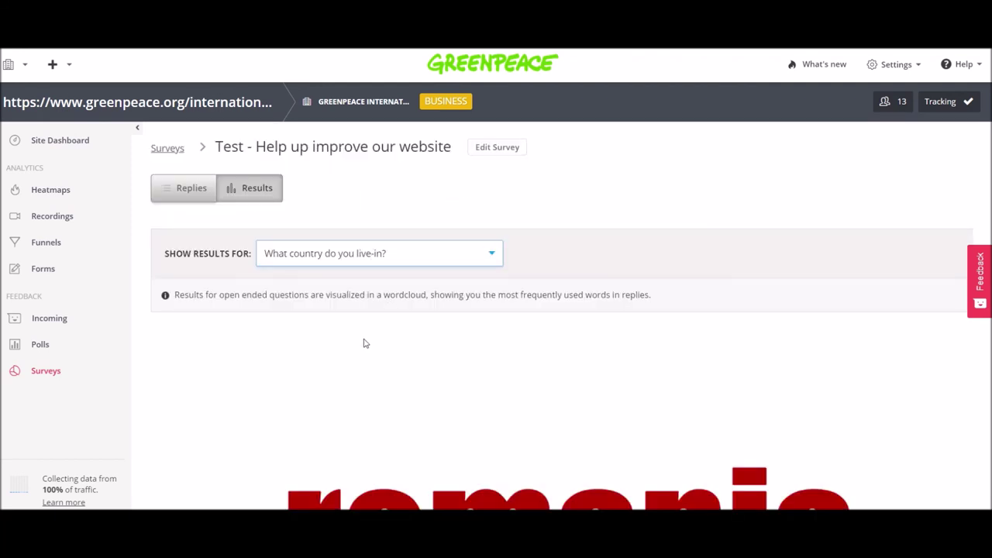
scroll(365, 343, "down", 2)
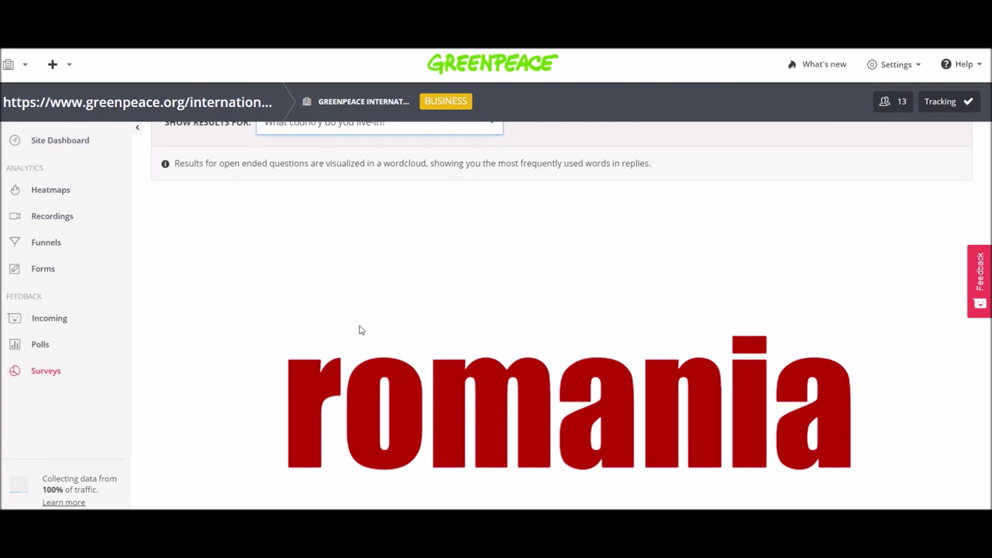
scroll(358, 328, "down", 1)
scroll(338, 295, "up", 3)
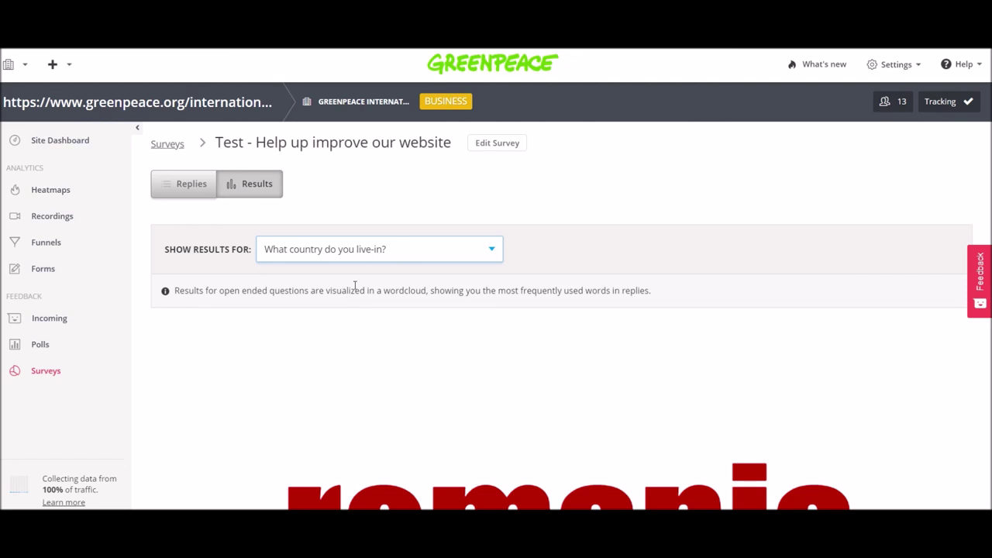
scroll(355, 287, "down", 2)
scroll(359, 207, "down", 1)
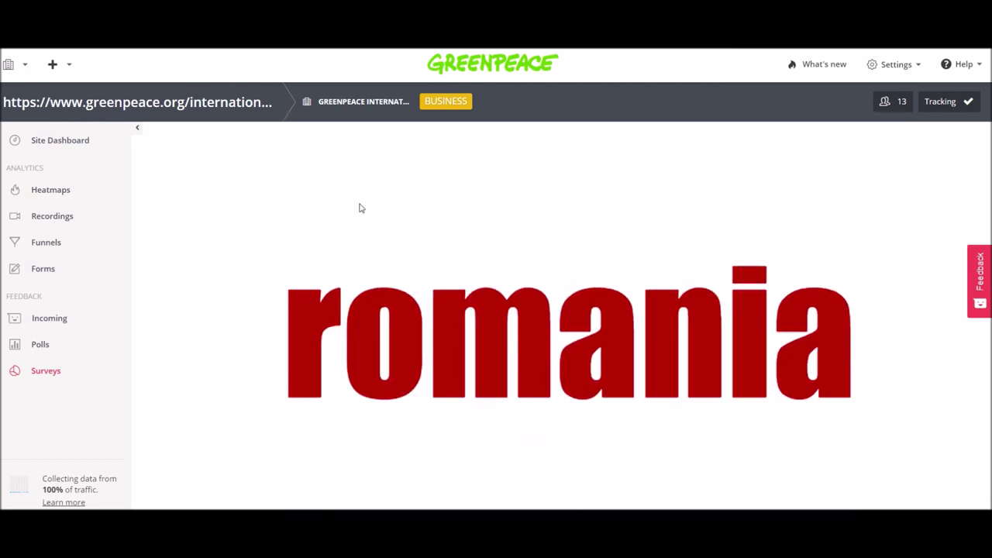
scroll(359, 207, "up", 3)
- Go back to the results for "What is the goal of your visit to our website today?" and review the answer table and chart
left_click(337, 253)
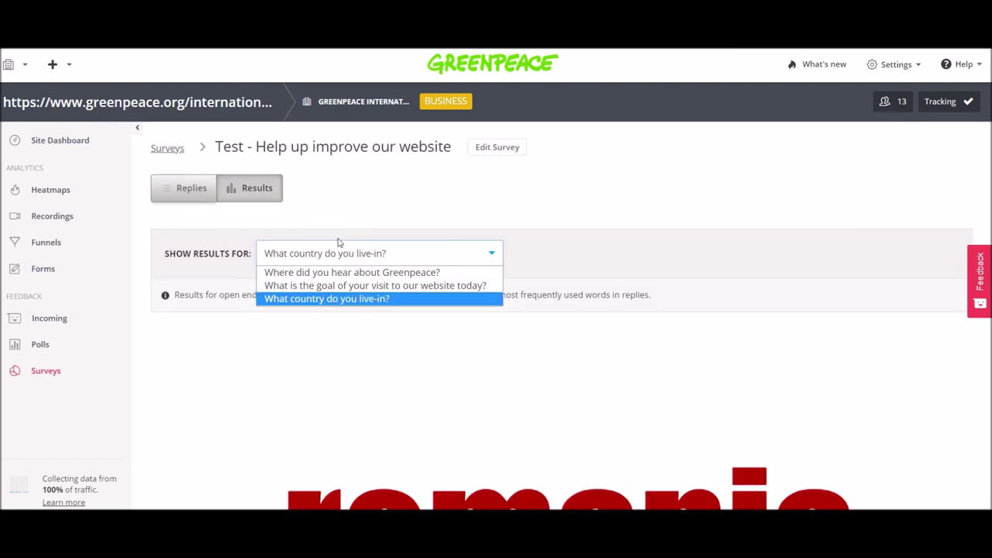
left_click(347, 285)
scroll(370, 264, "down", 2)
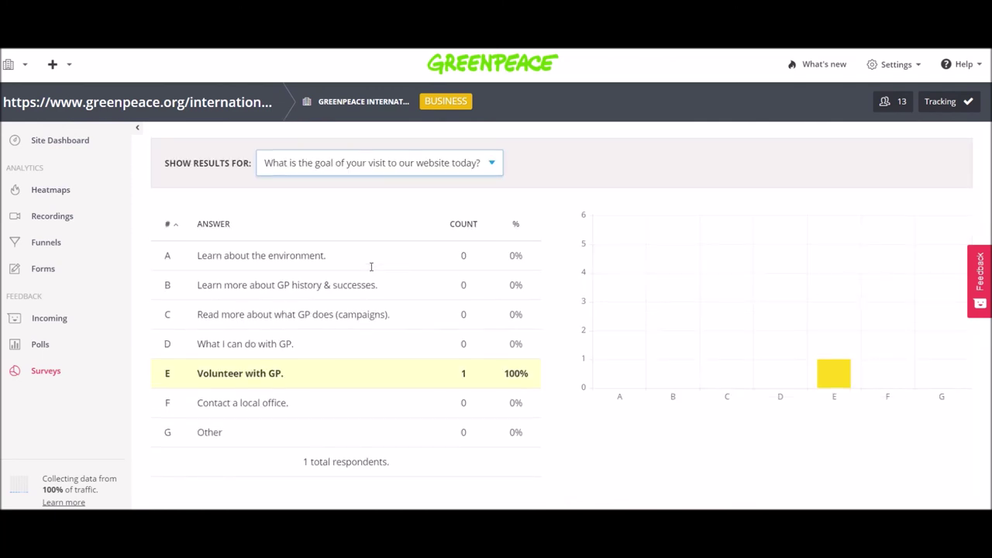
scroll(372, 271, "up", 1)
scroll(370, 271, "down", 2)
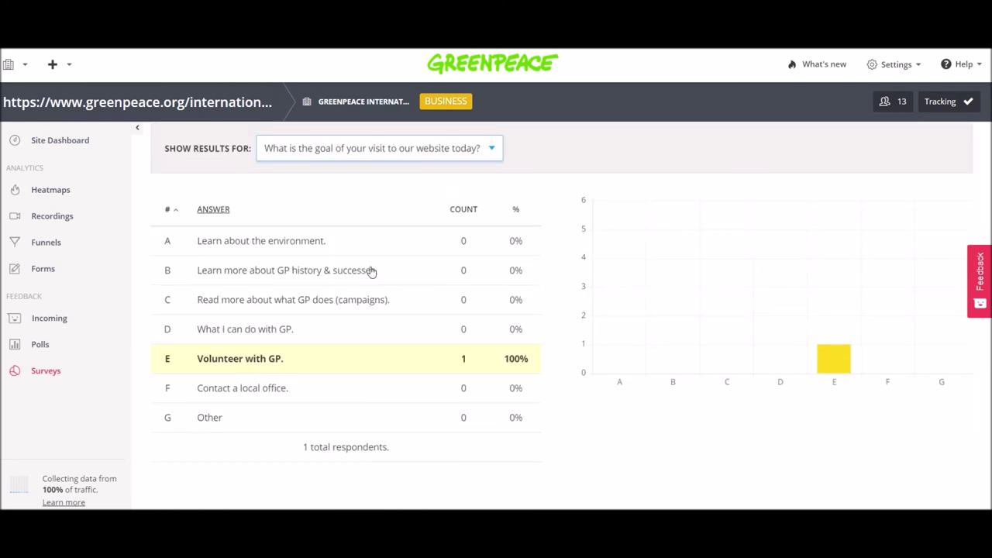
scroll(371, 271, "up", 3)
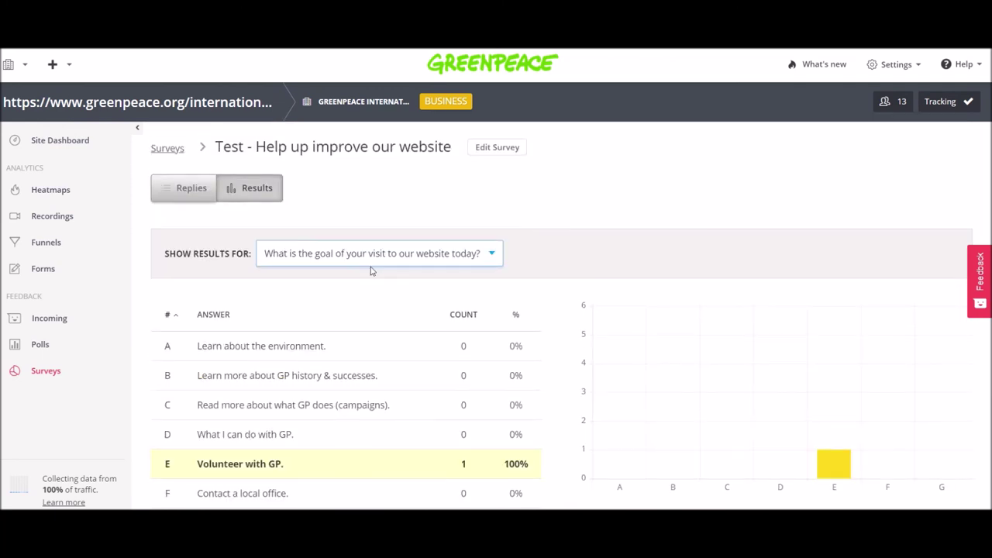